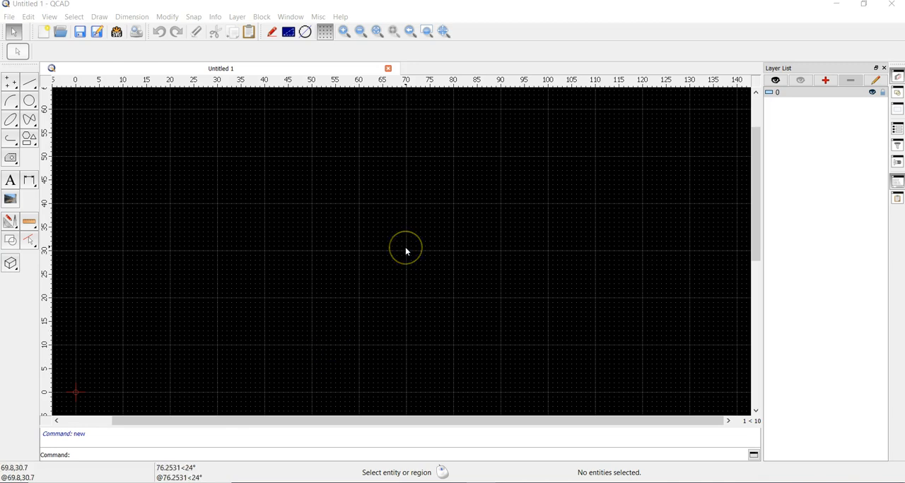
# - Examine the empty drawing grid around the origin across a wide range of zoom levels
pyautogui.scroll(-5, 366, 246)
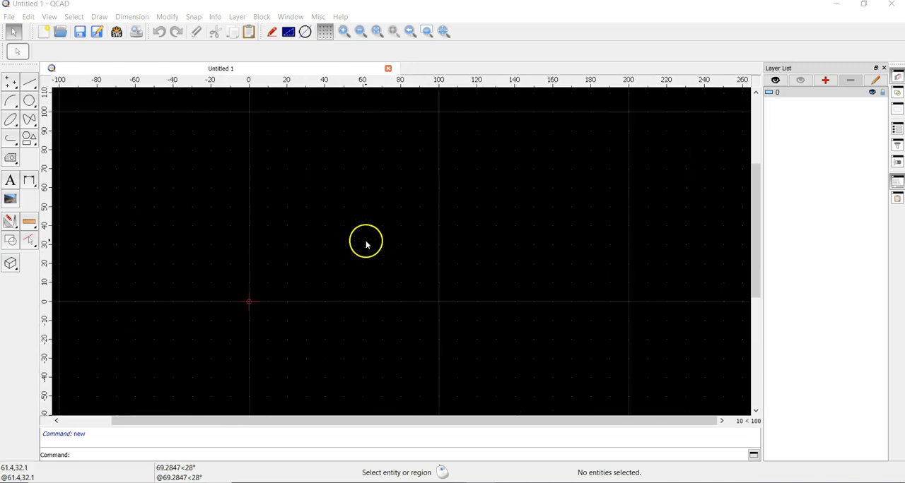
pyautogui.scroll(13, 366, 245)
pyautogui.scroll(10, 365, 247)
pyautogui.scroll(-20, 366, 247)
pyautogui.scroll(-18, 364, 248)
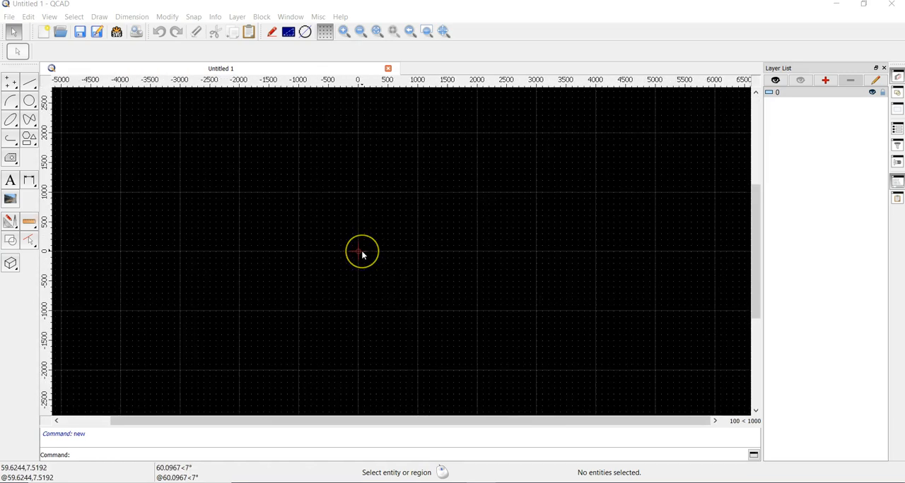
pyautogui.scroll(-20, 362, 251)
pyautogui.scroll(-15, 362, 254)
pyautogui.scroll(-15, 363, 254)
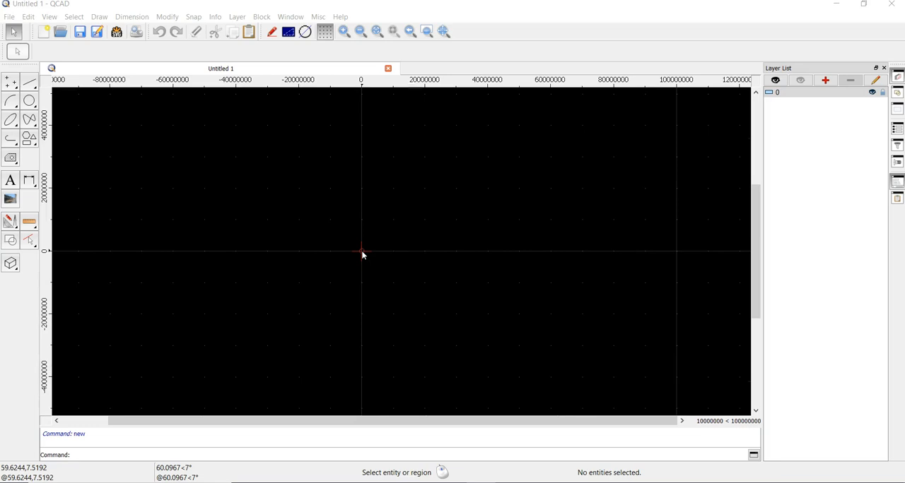
pyautogui.scroll(-3, 364, 255)
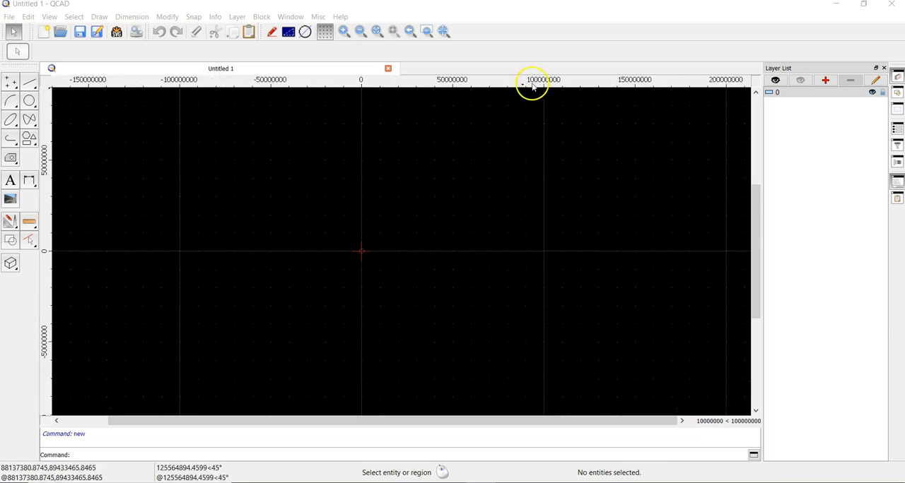
pyautogui.scroll(4, 361, 253)
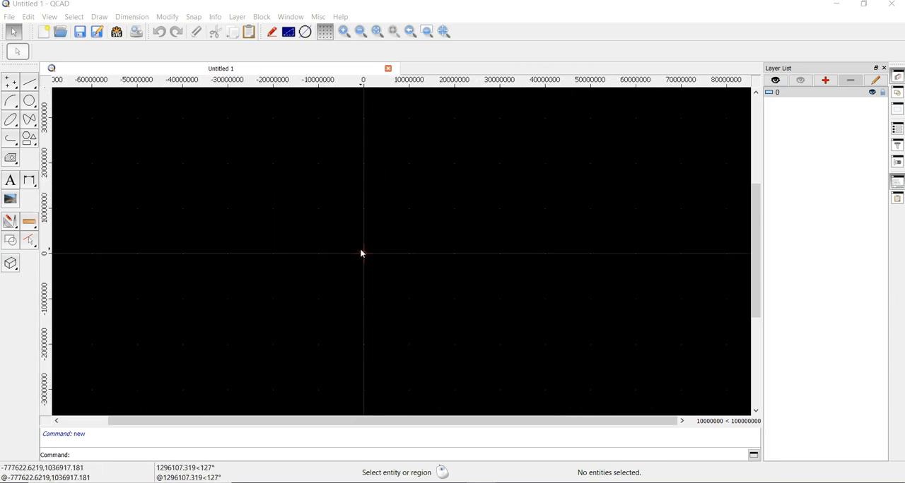
pyautogui.scroll(5, 362, 254)
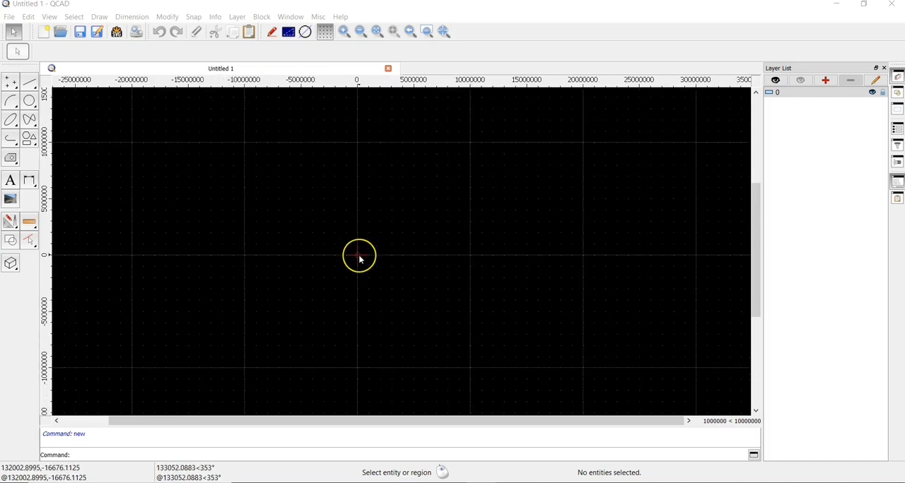
pyautogui.scroll(10, 358, 256)
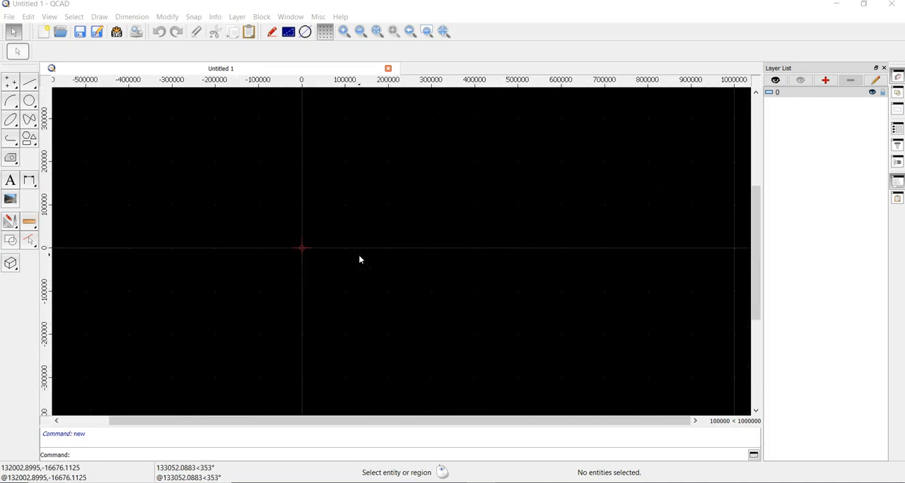
pyautogui.scroll(4, 299, 251)
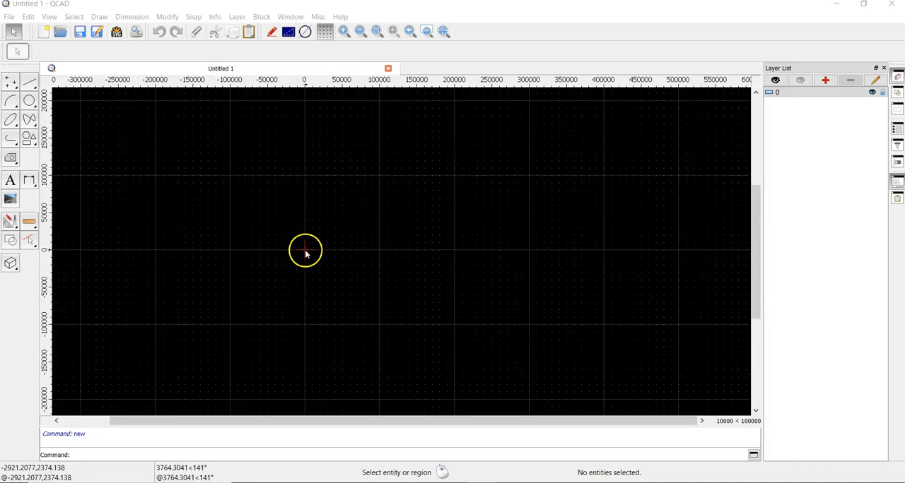
pyautogui.scroll(11, 307, 254)
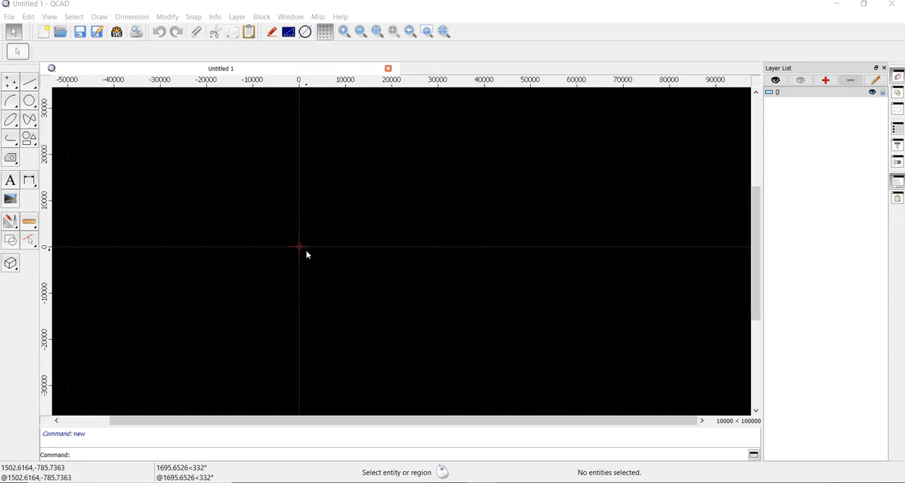
pyautogui.scroll(10, 296, 245)
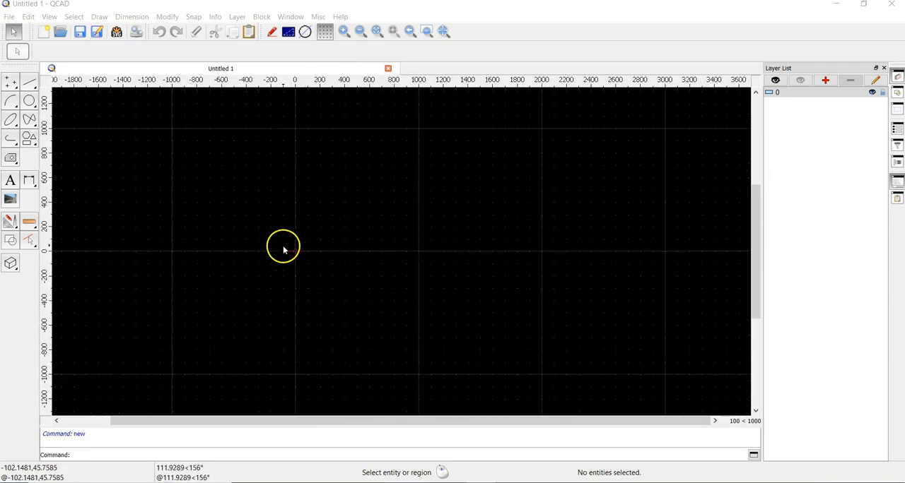
pyautogui.scroll(18, 295, 246)
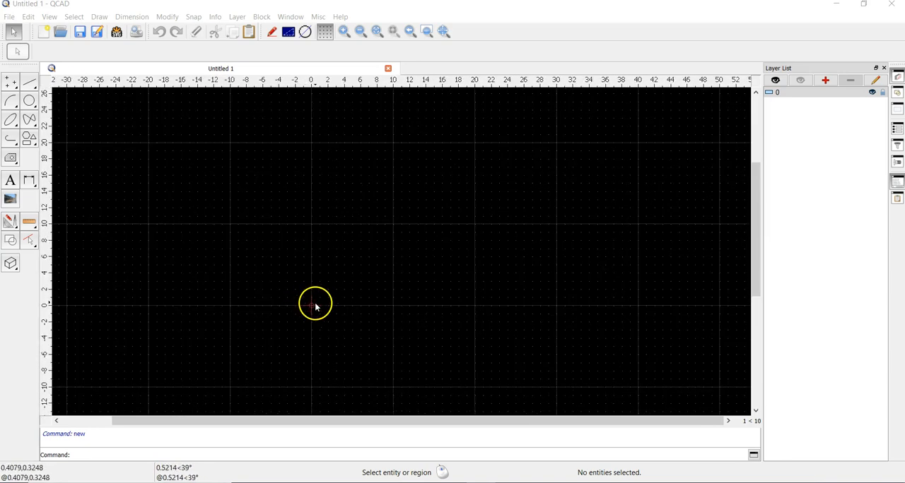
pyautogui.scroll(2, 317, 306)
pyautogui.scroll(3, 317, 303)
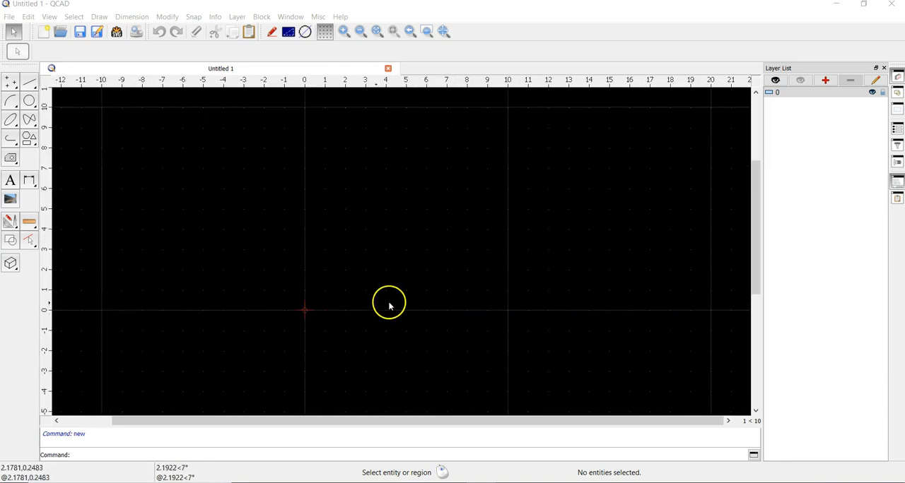
# - Examine the area around the origin by shifting the view in several directions
pyautogui.scroll(-2, 405, 299)
pyautogui.moveTo(482, 251)
pyautogui.mouseDown()
pyautogui.moveTo(445, 265)
pyautogui.moveTo(410, 258)
pyautogui.mouseUp()
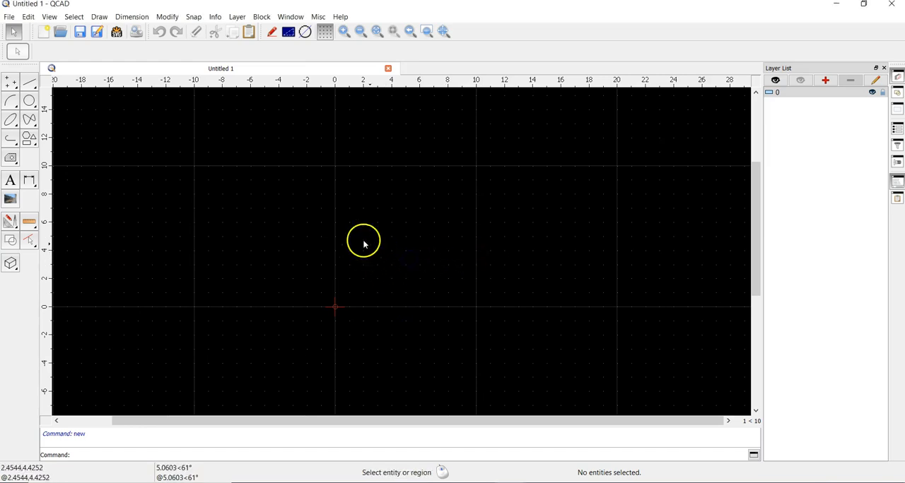
pyautogui.scroll(-2, 338, 287)
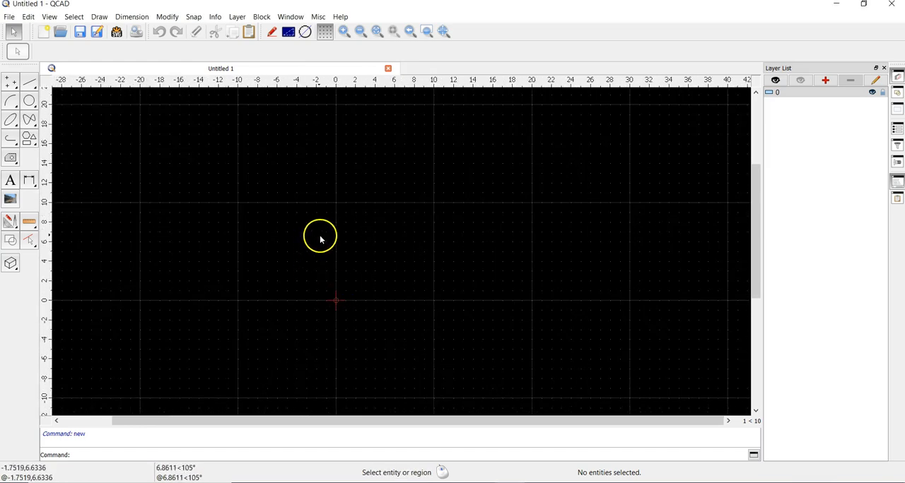
pyautogui.moveTo(320, 240); pyautogui.dragTo(370, 194, button='middle')
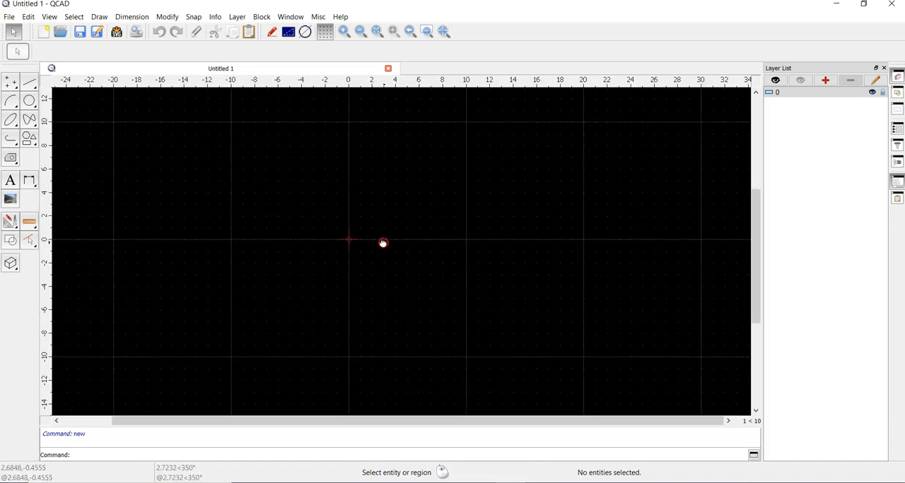
pyautogui.scroll(-3, 351, 244)
pyautogui.scroll(2, 357, 245)
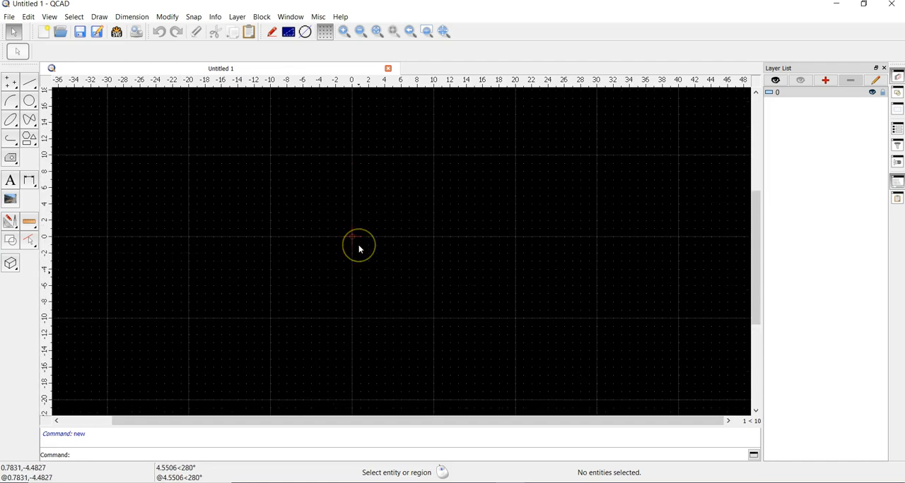
pyautogui.keyDown('ctrl'); pyautogui.scroll(1, 358, 245); pyautogui.keyUp('ctrl')
pyautogui.keyDown('shift'); pyautogui.scroll(-5, 358, 244); pyautogui.keyUp('shift')
pyautogui.keyDown('shift'); pyautogui.scroll(9, 358, 244); pyautogui.keyUp('shift')
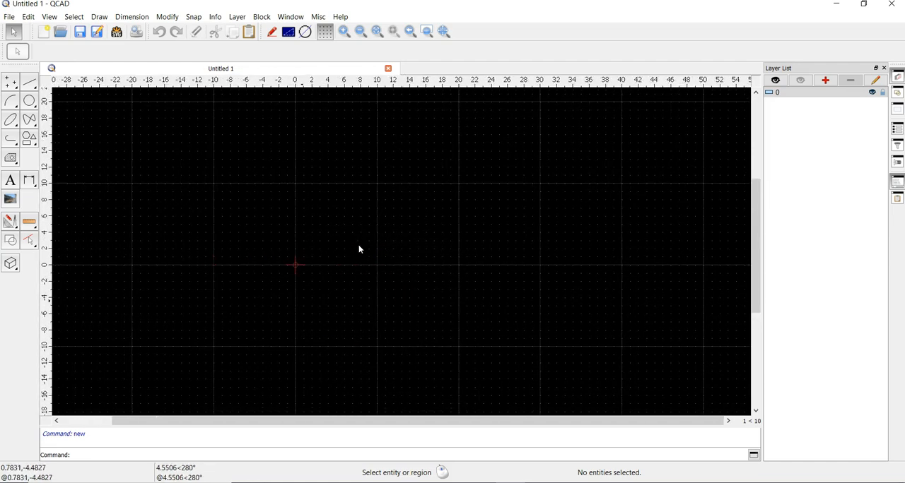
pyautogui.keyDown('shift'); pyautogui.scroll(-3, 359, 245); pyautogui.keyUp('shift')
pyautogui.keyDown('shift'); pyautogui.scroll(2, 358, 245); pyautogui.keyUp('shift')
pyautogui.keyDown('shift'); pyautogui.scroll(1, 359, 244); pyautogui.keyUp('shift')
pyautogui.keyDown('shift'); pyautogui.scroll(-2, 358, 245); pyautogui.keyUp('shift')
pyautogui.keyDown('ctrl'); pyautogui.scroll(-4, 359, 244); pyautogui.keyUp('ctrl')
pyautogui.keyDown('ctrl'); pyautogui.scroll(3, 358, 244); pyautogui.keyUp('ctrl')
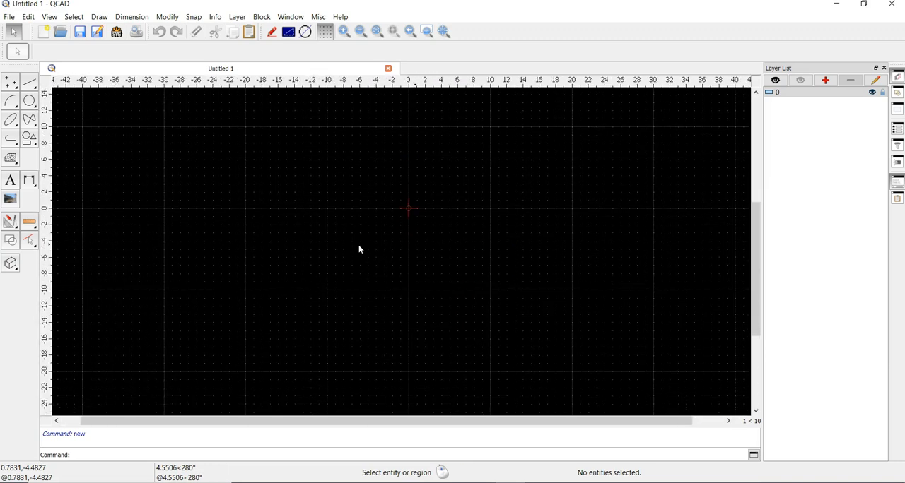
pyautogui.keyDown('shift'); pyautogui.scroll(2, 359, 245); pyautogui.keyUp('shift')
pyautogui.keyDown('shift'); pyautogui.scroll(-2, 358, 244); pyautogui.keyUp('shift')
pyautogui.keyDown('shift'); pyautogui.scroll(1, 359, 244); pyautogui.keyUp('shift')
pyautogui.scroll(-5, 398, 242)
pyautogui.scroll(6, 395, 239)
pyautogui.scroll(-4, 394, 238)
pyautogui.scroll(2, 394, 239)
pyautogui.scroll(-1, 392, 240)
pyautogui.scroll(1, 392, 239)
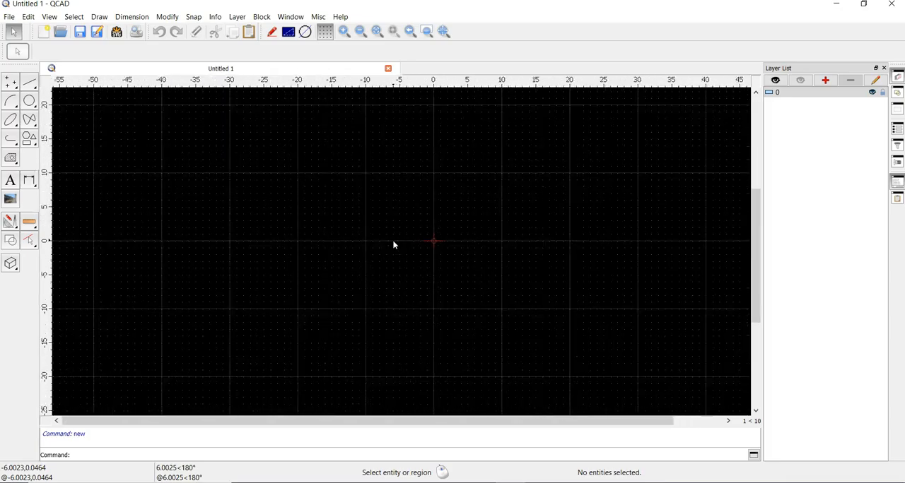
pyautogui.scroll(-2, 390, 248)
pyautogui.scroll(1, 388, 246)
pyautogui.scroll(2, 388, 246)
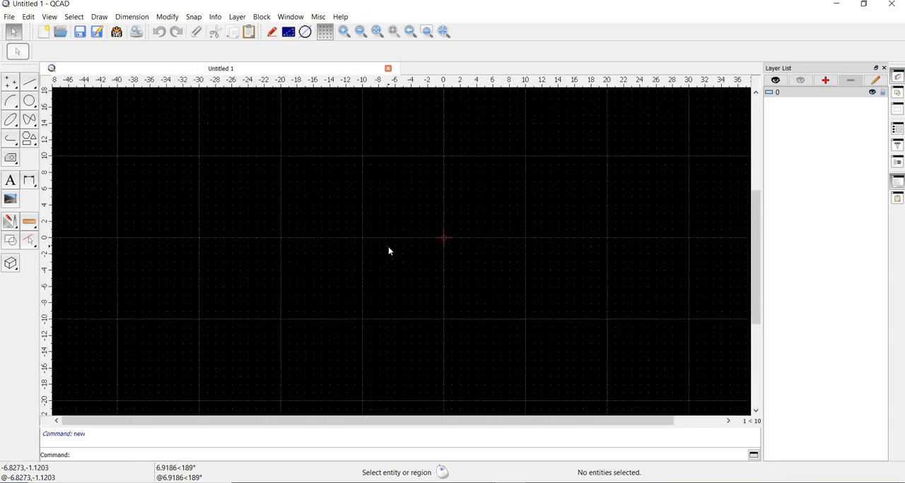
pyautogui.scroll(-1, 388, 247)
pyautogui.scroll(1, 386, 253)
pyautogui.moveTo(453, 231); pyautogui.dragTo(273, 299, button='middle')
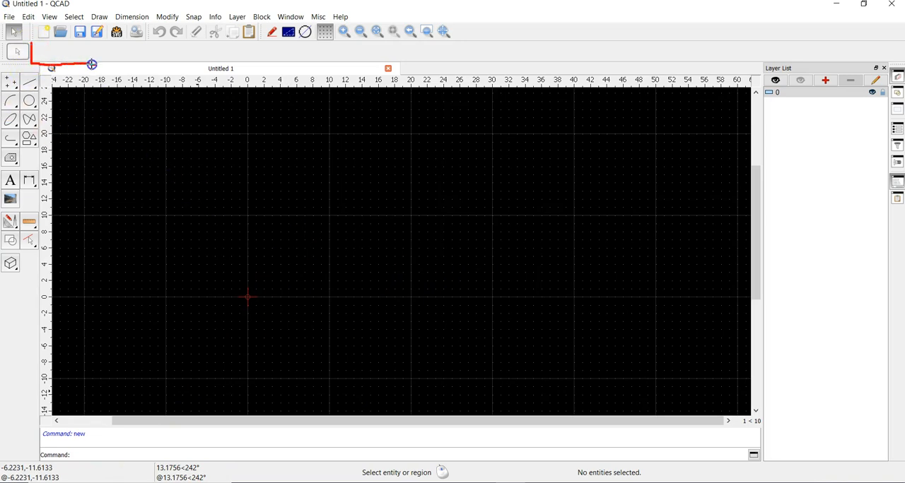
pyautogui.moveTo(172, 67); pyautogui.dragTo(289, 71)
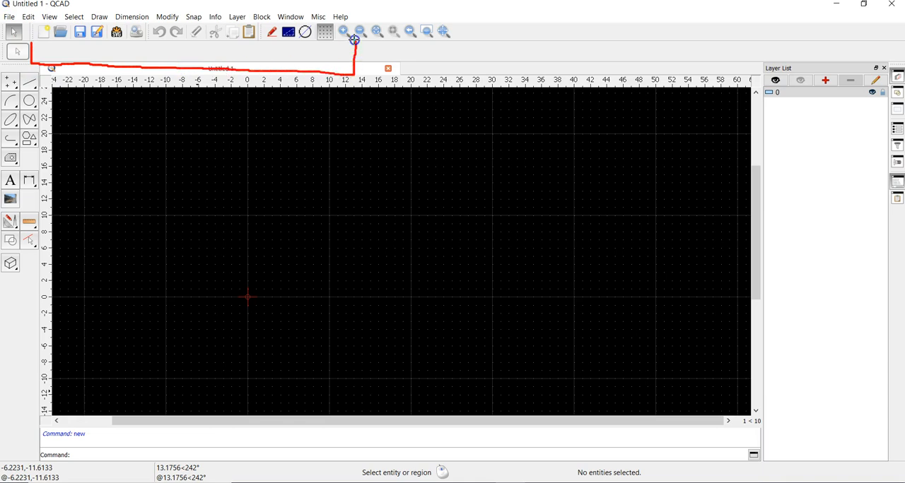
pyautogui.moveTo(284, 37); pyautogui.dragTo(34, 40)
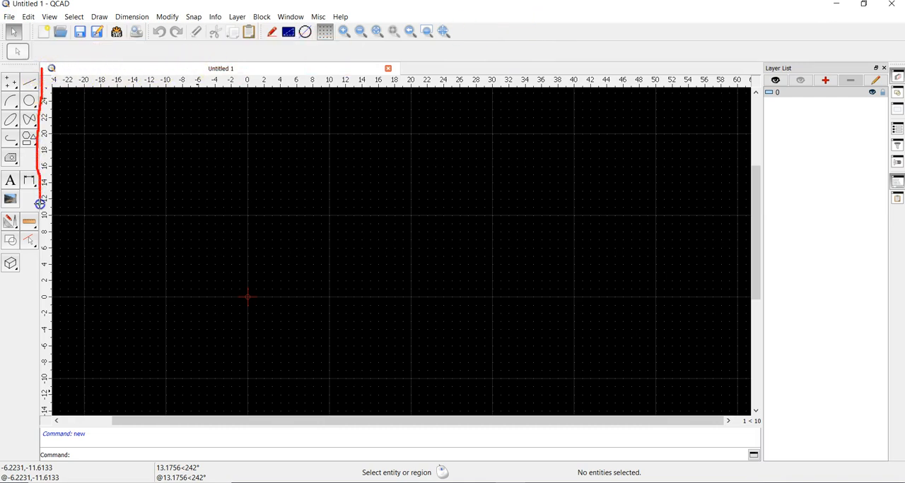
pyautogui.moveTo(0, 90); pyautogui.dragTo(53, 68)
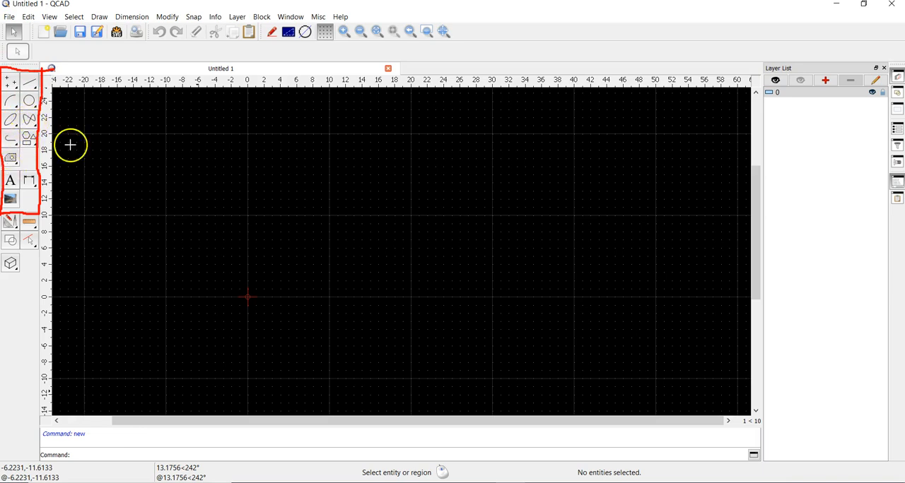
pyautogui.click(517, 6)
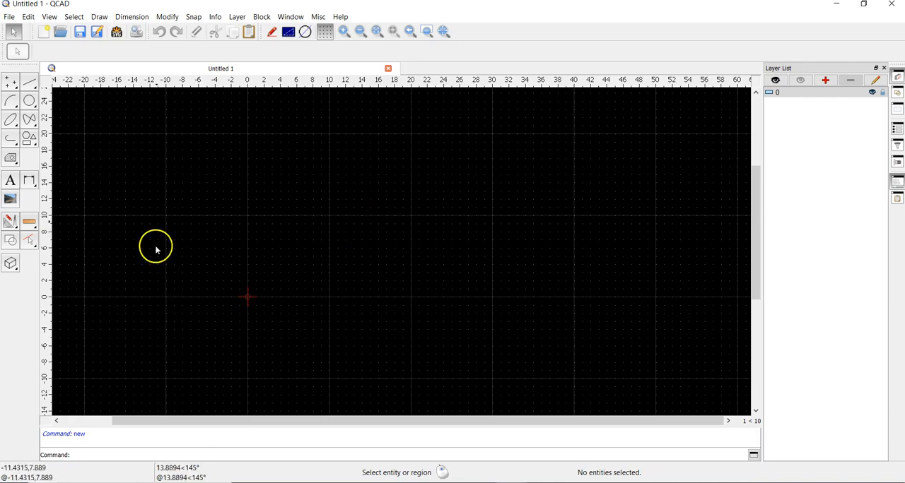
# - Draw a horizontal line from the origin (0,0) to the grid point 30,0
pyautogui.click(31, 84)
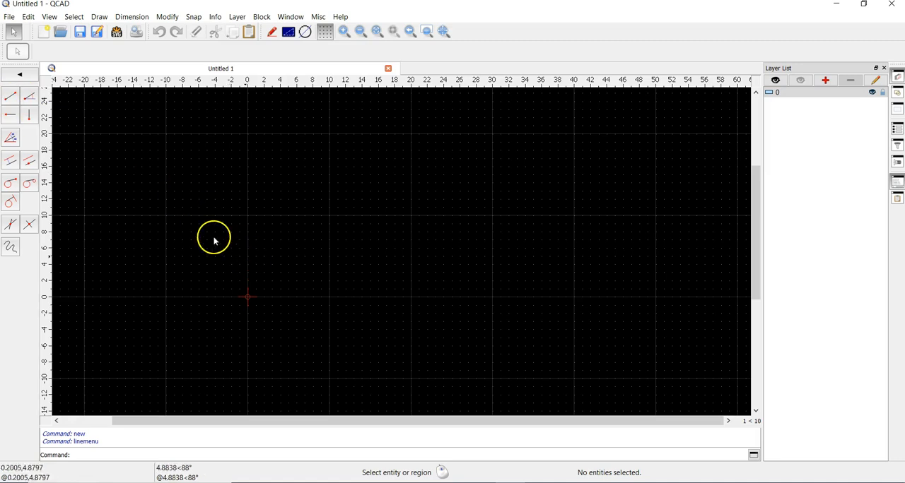
pyautogui.click(16, 105)
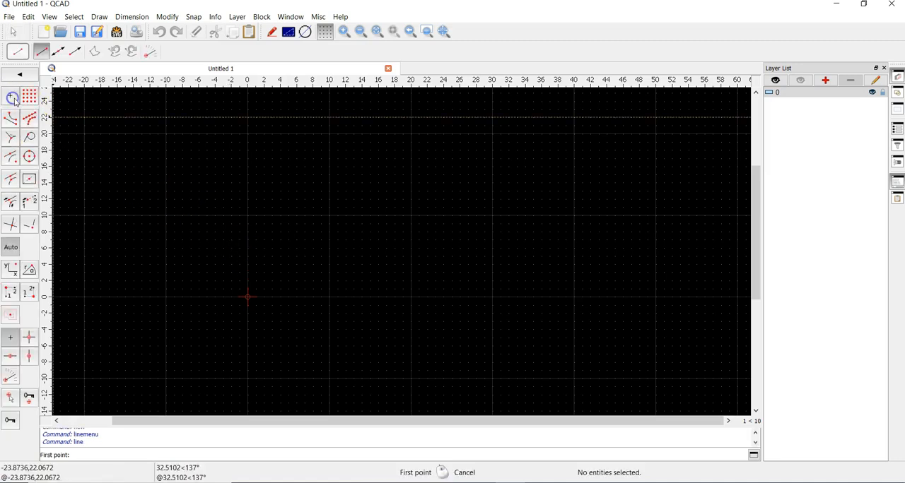
pyautogui.click(247, 296)
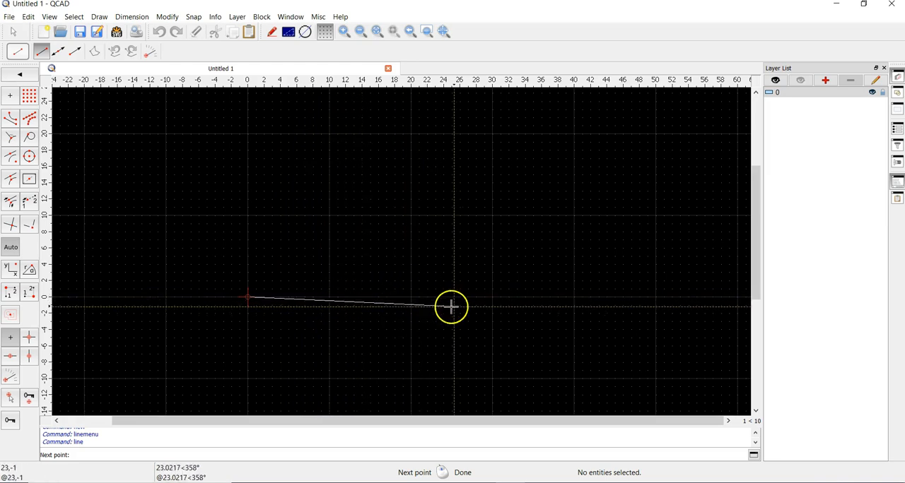
pyautogui.click(493, 298)
pyautogui.rightClick(610, 267)
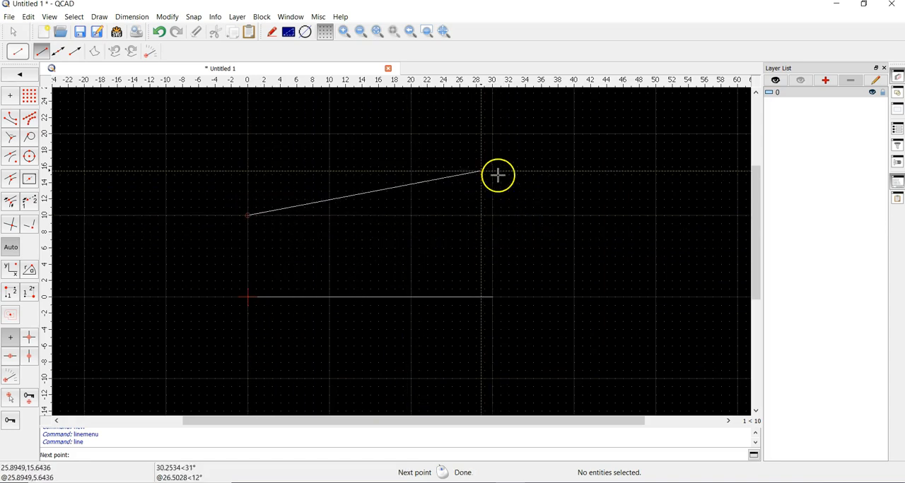
# - Draw a second horizontal line from 0,10 to 30,10, parallel to the first, and leave the line tools
pyautogui.click(492, 216)
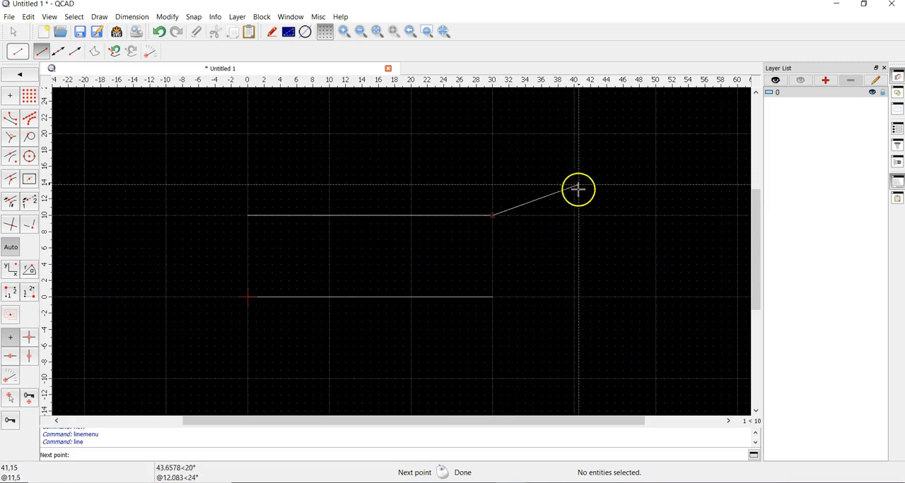
pyautogui.rightClick(549, 148)
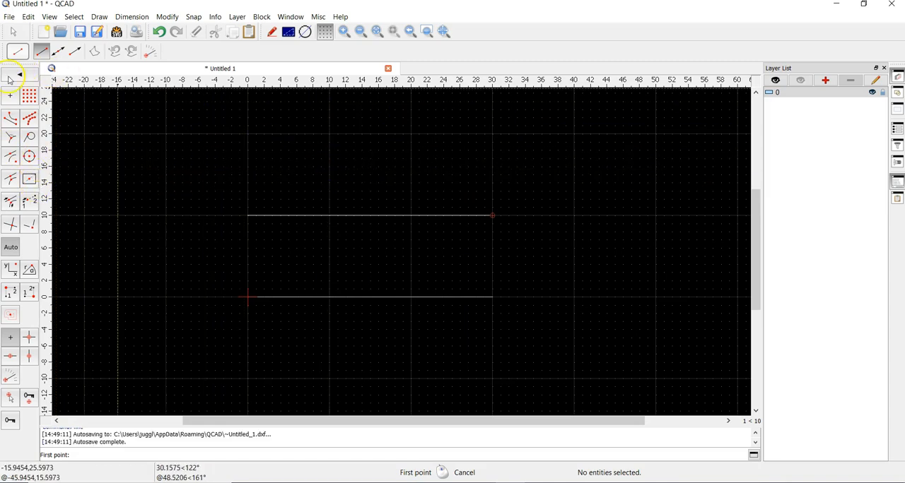
pyautogui.rightClick(275, 151)
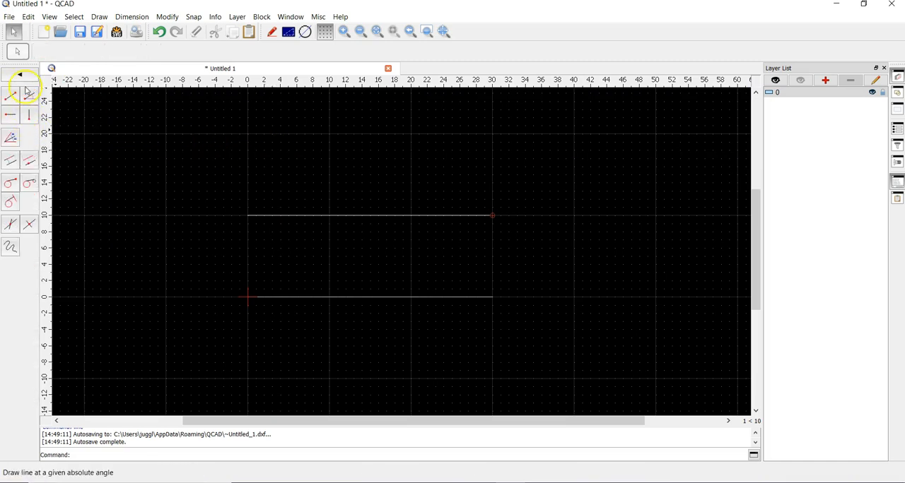
pyautogui.rightClick(327, 161)
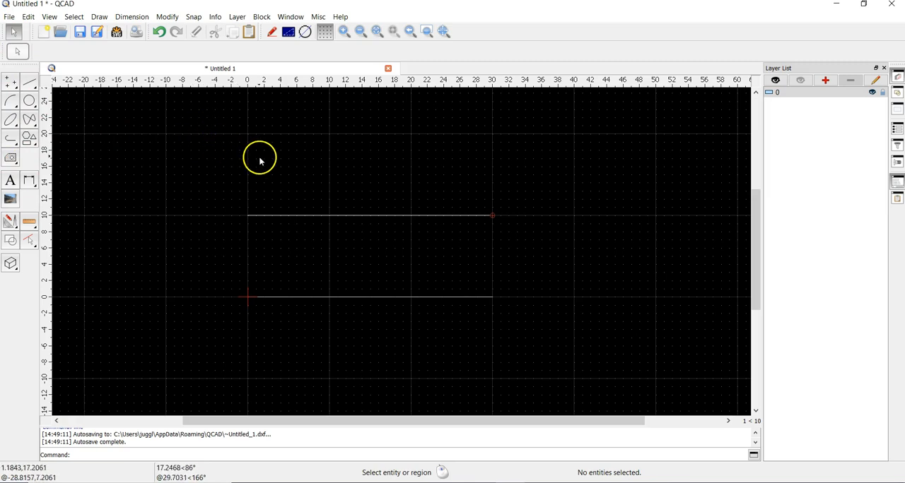
# - Draw four 45° lines of length 5 starting at 0,10, 10,10, 20,10 and 30,10 along the upper line
pyautogui.click(34, 82)
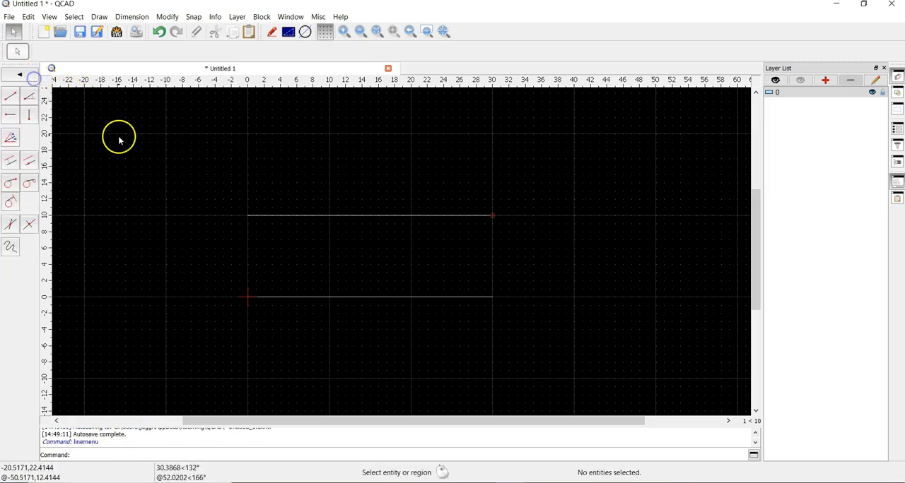
pyautogui.click(33, 97)
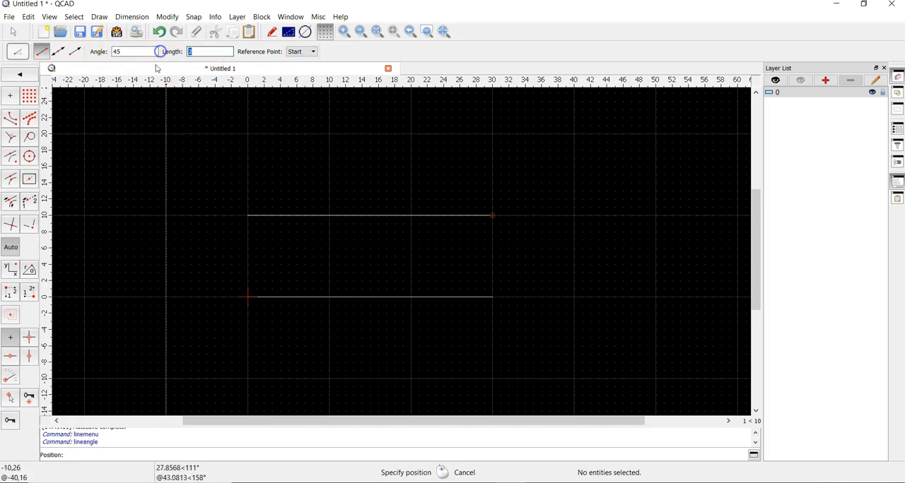
pyautogui.write('5')
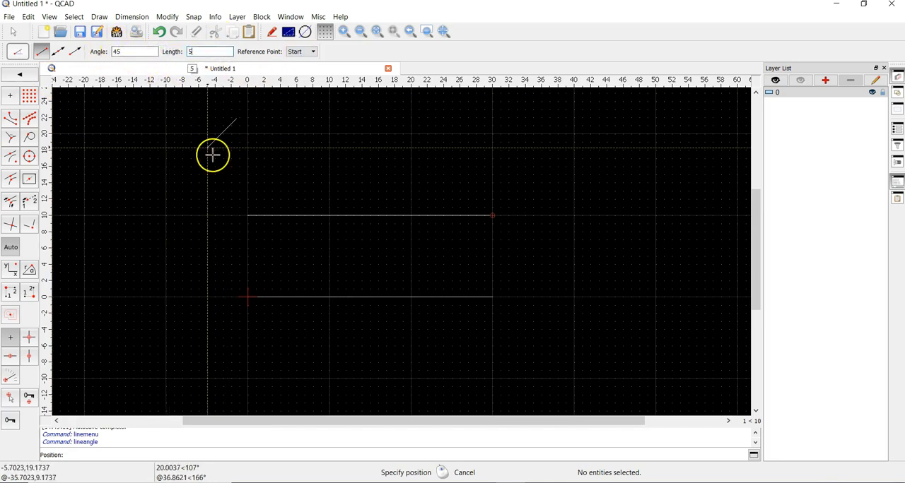
pyautogui.click(248, 216)
pyautogui.click(329, 215)
pyautogui.click(410, 216)
pyautogui.click(492, 216)
pyautogui.rightClick(564, 180)
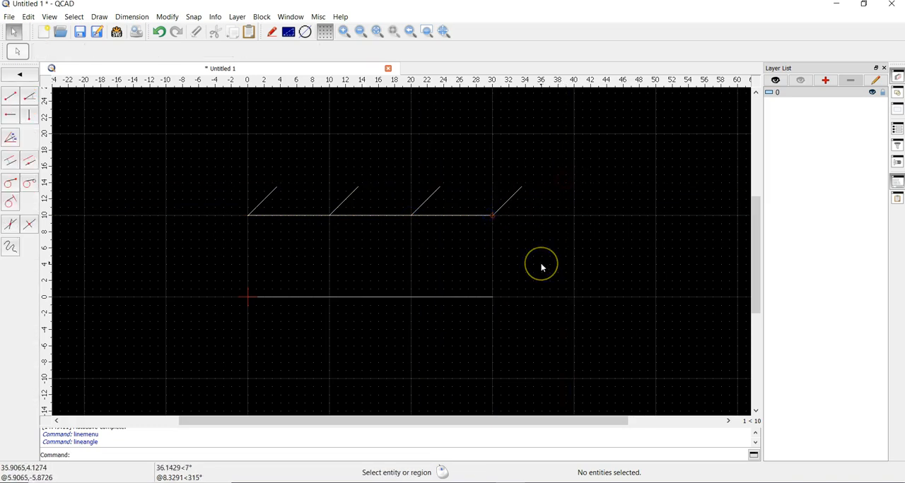
# - Draw horizontal lines of length 5.5 with their end points at 0,10, 0,0, 0,20, 10,20 and 20,20
pyautogui.click(13, 120)
pyautogui.click(136, 51)
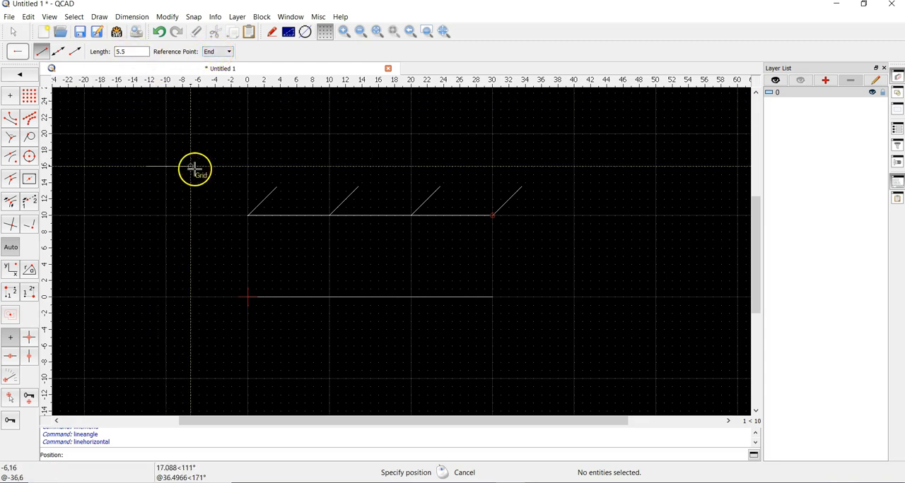
pyautogui.click(247, 216)
pyautogui.click(247, 296)
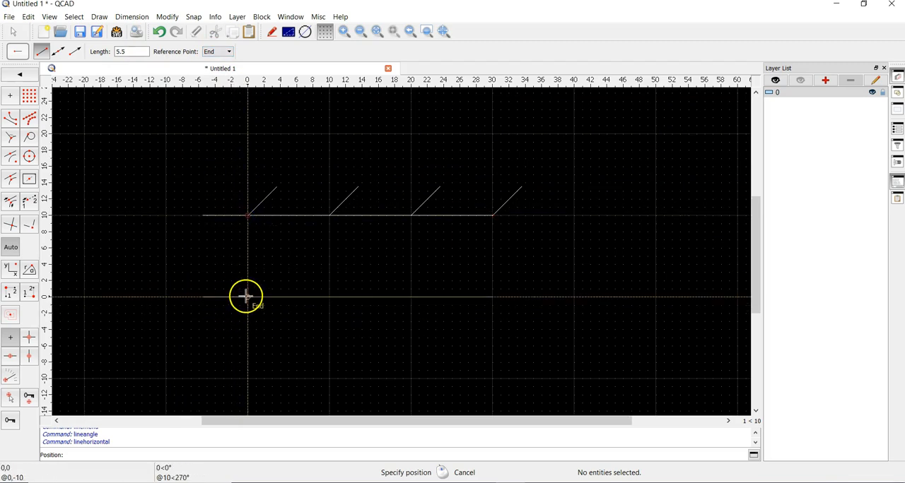
pyautogui.click(246, 133)
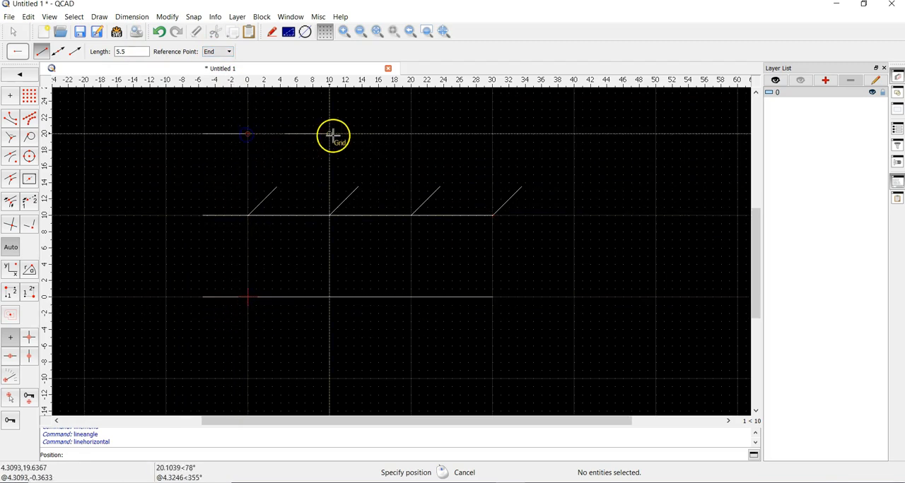
pyautogui.click(328, 133)
pyautogui.click(410, 134)
# - Change the reference point to Start and place horizontal lines of length 5.5 at 30,20, 30,0 and 30,10
pyautogui.click(229, 52)
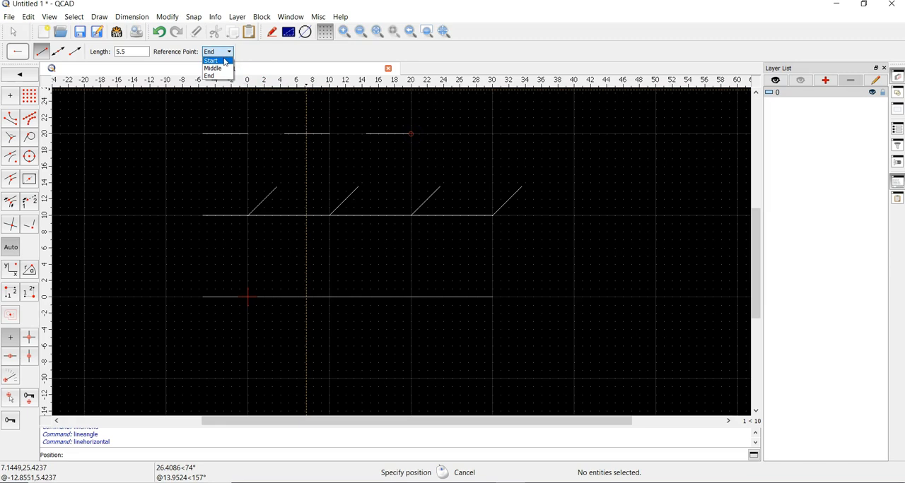
pyautogui.click(226, 61)
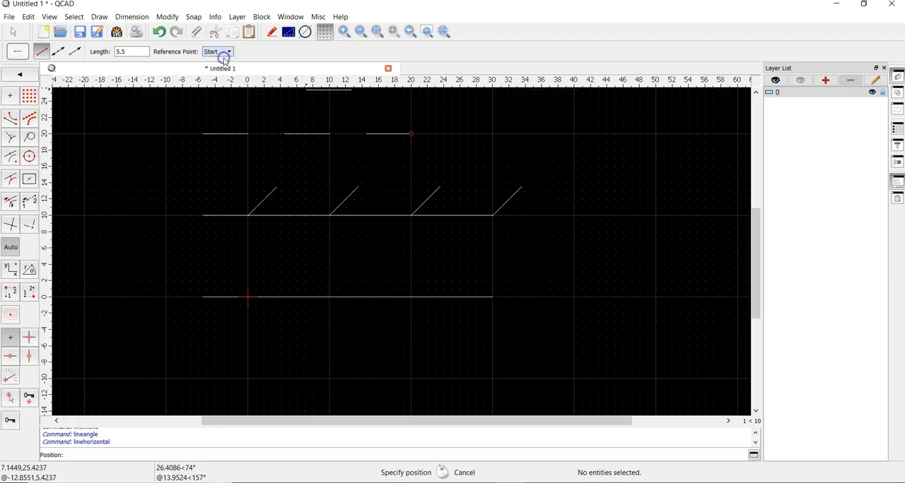
pyautogui.click(493, 134)
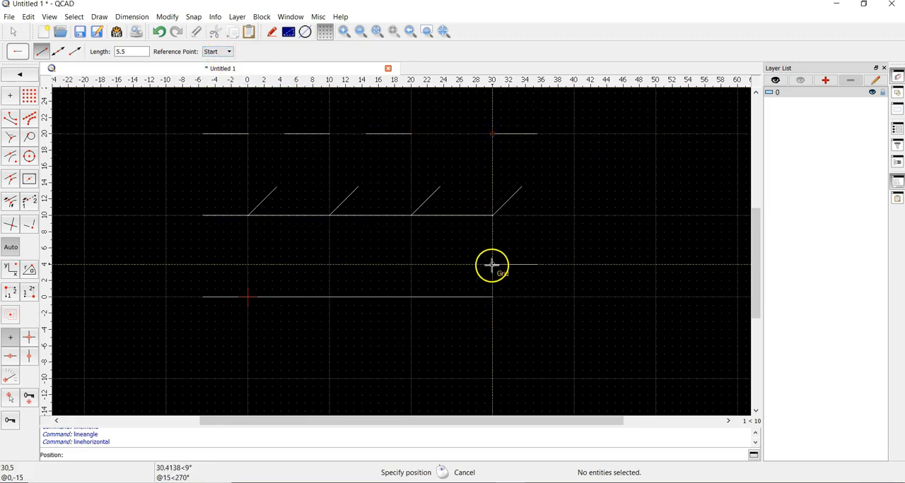
pyautogui.click(492, 297)
pyautogui.click(492, 215)
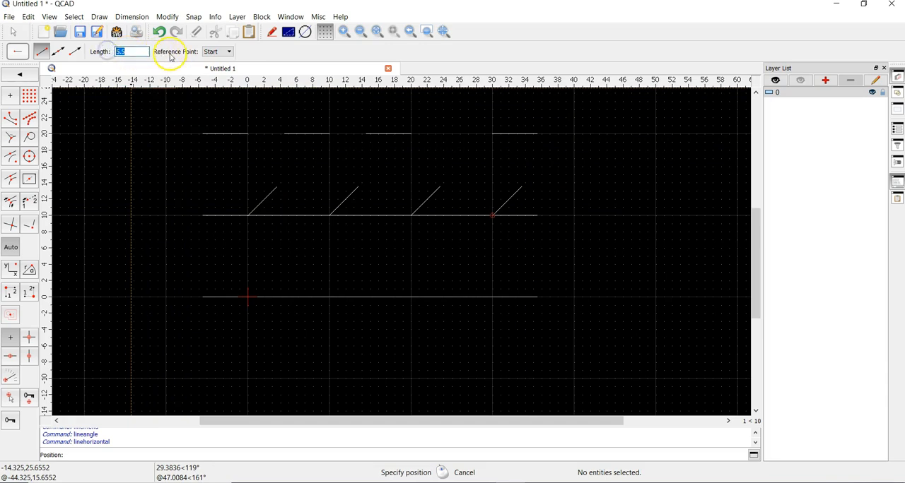
# - Change the reference point to Middle and place horizontal lines of length 5.5 centred at 40,10 and 40,0
pyautogui.click(221, 54)
pyautogui.click(210, 69)
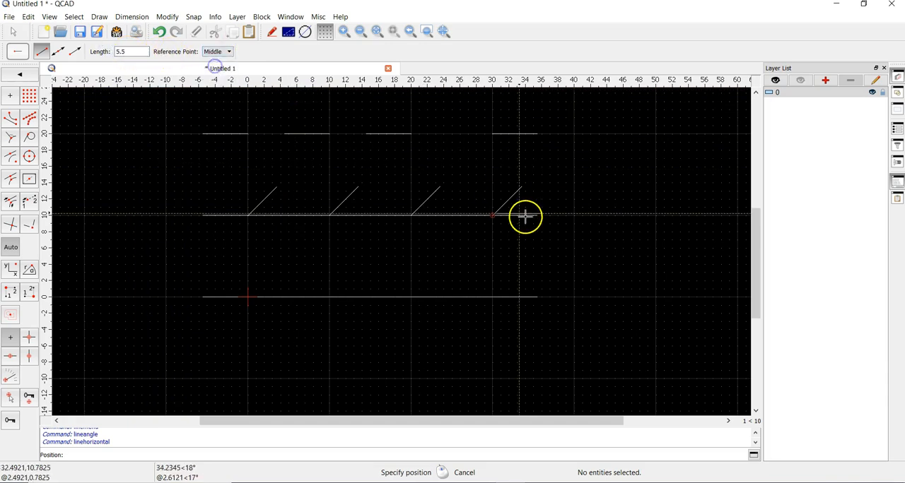
pyautogui.click(574, 215)
pyautogui.click(573, 297)
pyautogui.rightClick(614, 305)
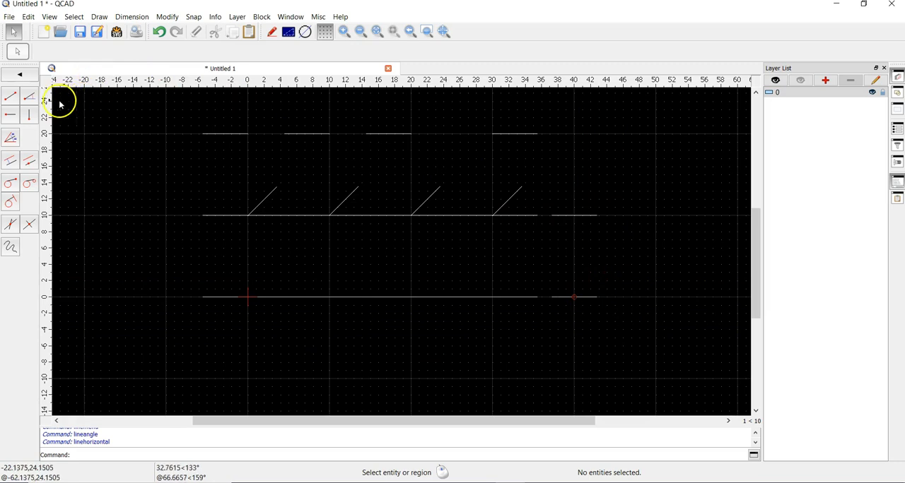
# - Draw vertical lines of length 5.5 centred at 50,10 and 50,0, plus one using the Start reference point at 50,20
pyautogui.click(35, 116)
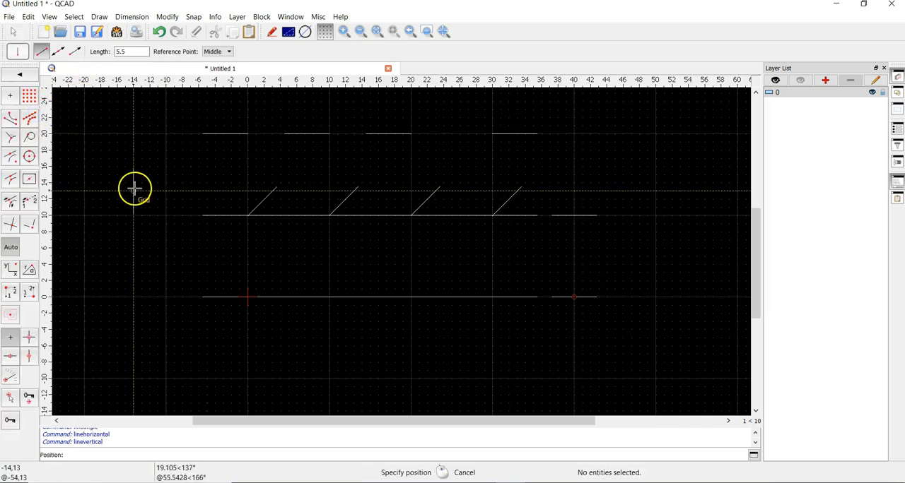
pyautogui.click(656, 215)
pyautogui.click(656, 296)
pyautogui.click(218, 52)
pyautogui.click(213, 59)
pyautogui.click(655, 134)
# - Place vertical lines of length 5.5 using the End reference point at 35.5,0, 30,0, 20,0 and 10,0
pyautogui.click(219, 52)
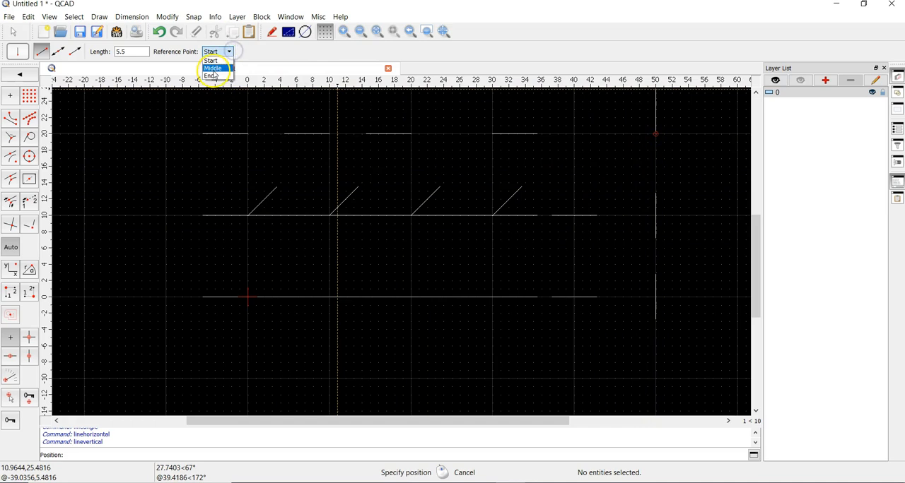
pyautogui.click(213, 76)
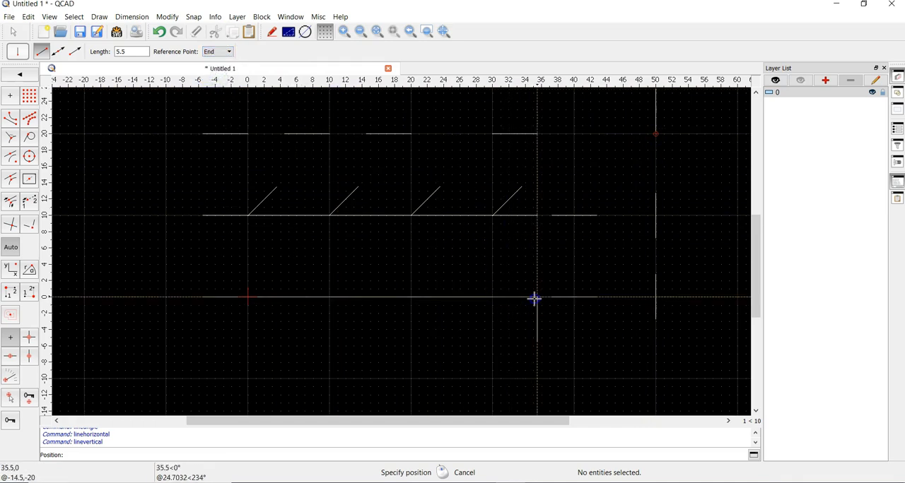
pyautogui.click(492, 297)
pyautogui.click(411, 297)
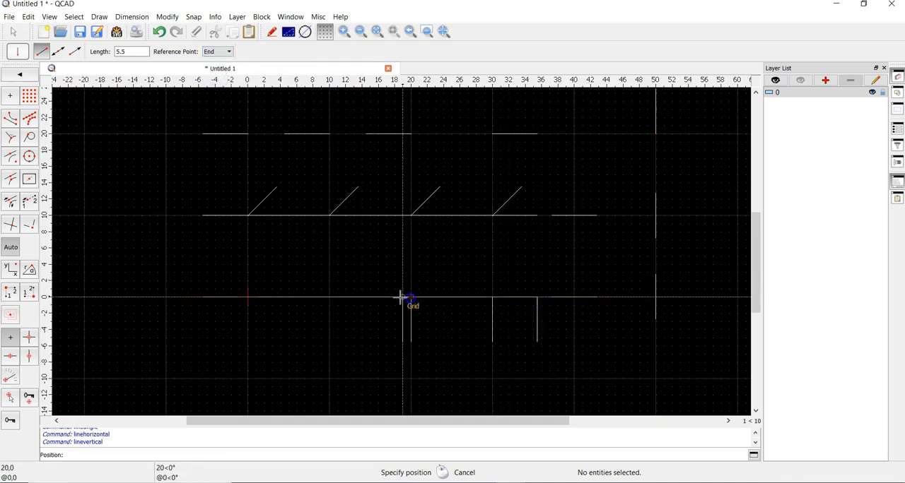
pyautogui.click(330, 297)
pyautogui.rightClick(438, 249)
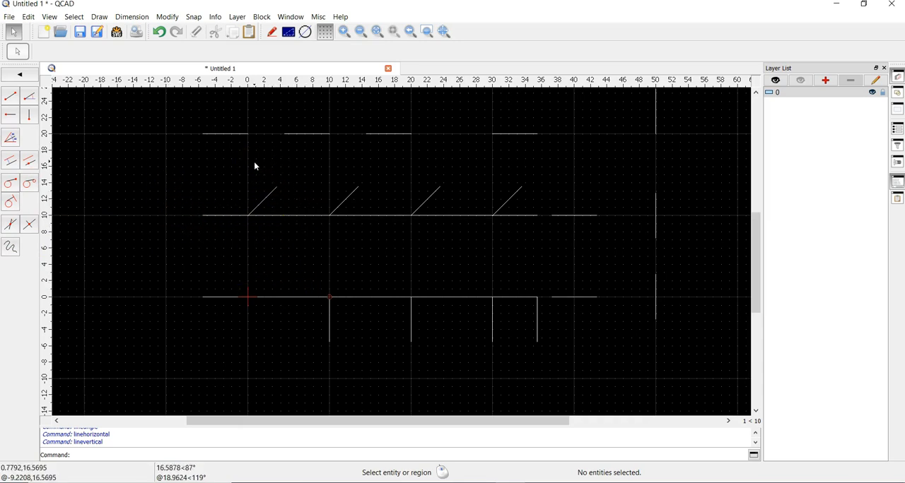
pyautogui.rightClick(172, 159)
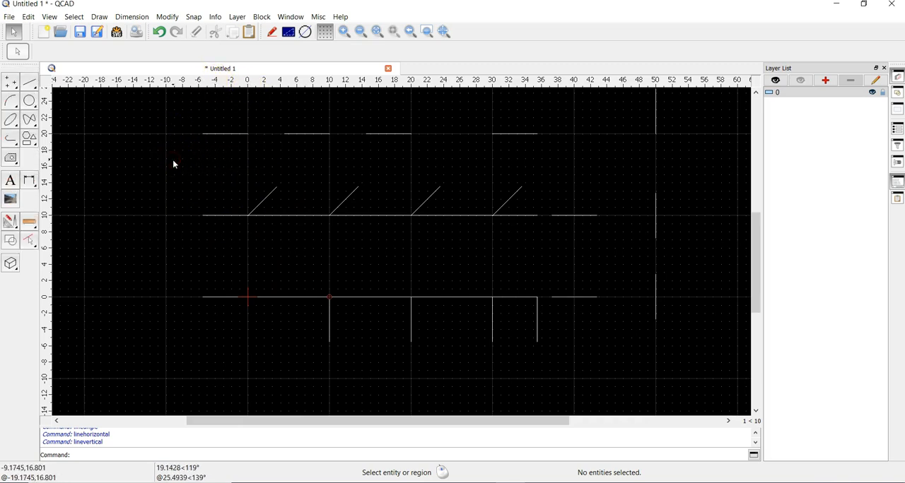
# - Draw a circle from its center at 0,5 through the point 10,5
pyautogui.click(29, 101)
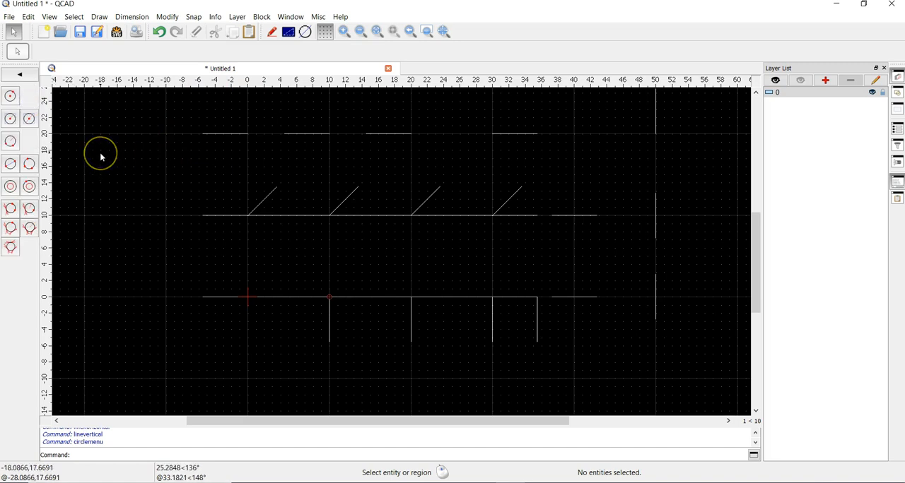
pyautogui.click(10, 97)
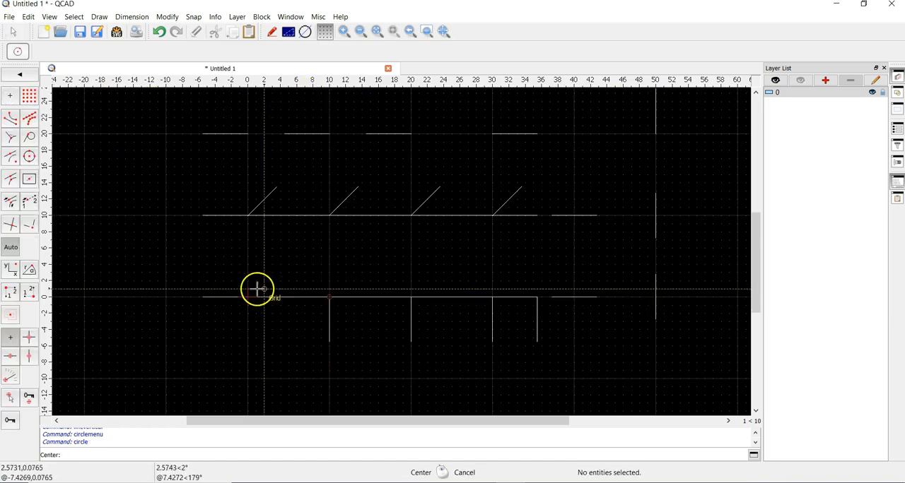
pyautogui.click(246, 255)
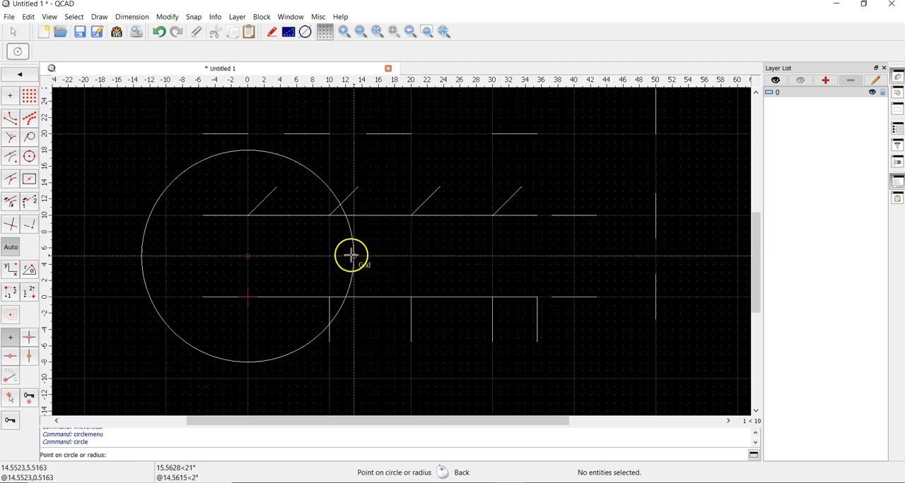
pyautogui.click(328, 257)
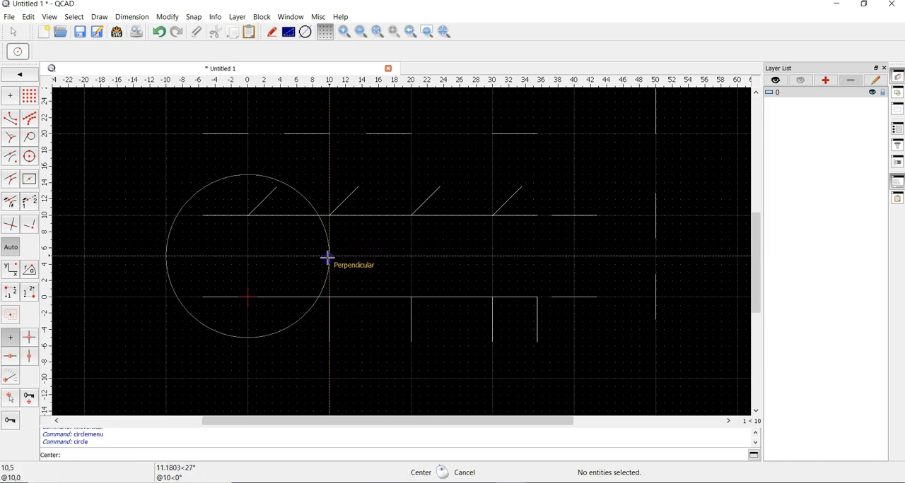
pyautogui.rightClick(396, 260)
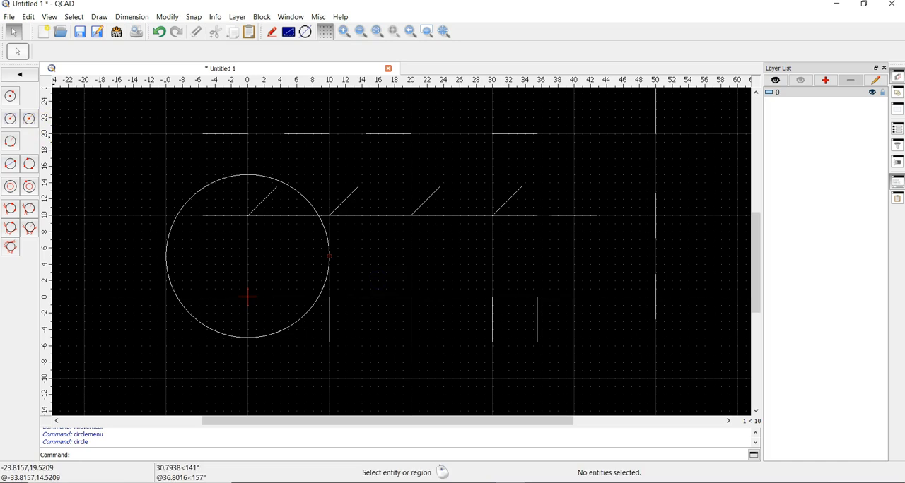
# - Draw a circle of radius 4 centred at 0,5, inside the large circle, using the center and radius method
pyautogui.click(9, 120)
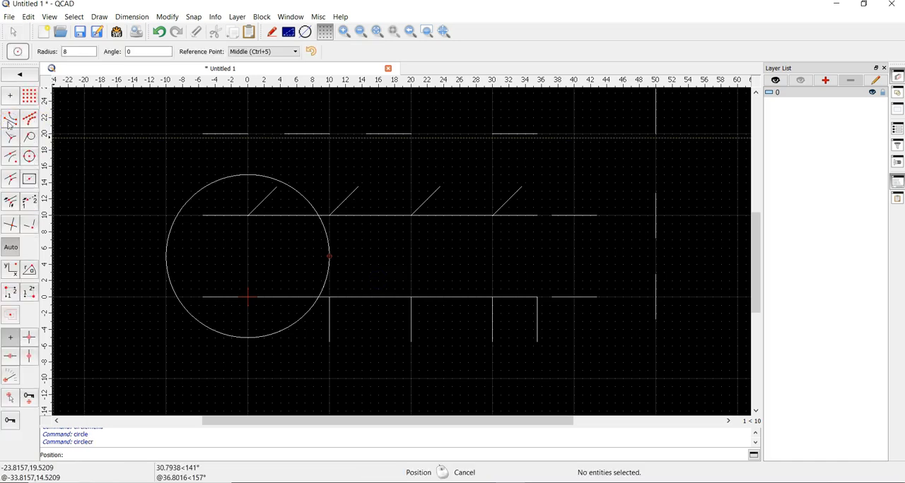
pyautogui.click(14, 82)
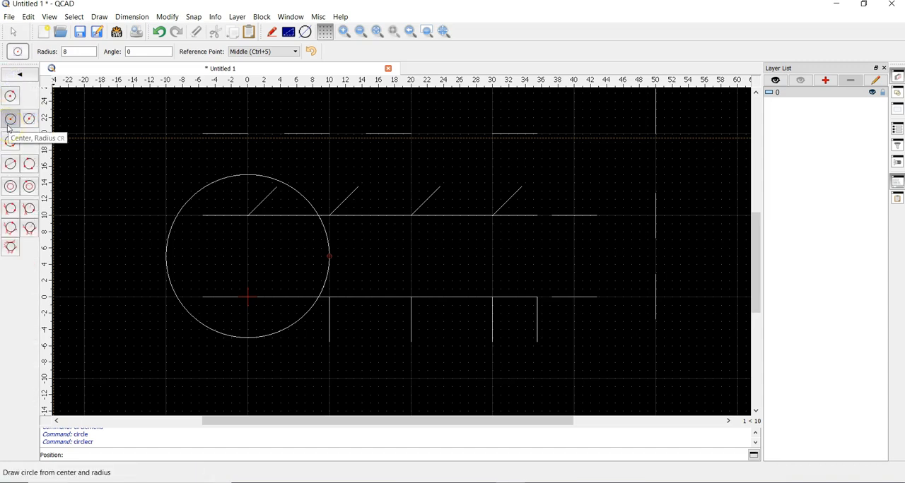
pyautogui.moveTo(77, 52); pyautogui.dragTo(40, 53)
pyautogui.write('4')
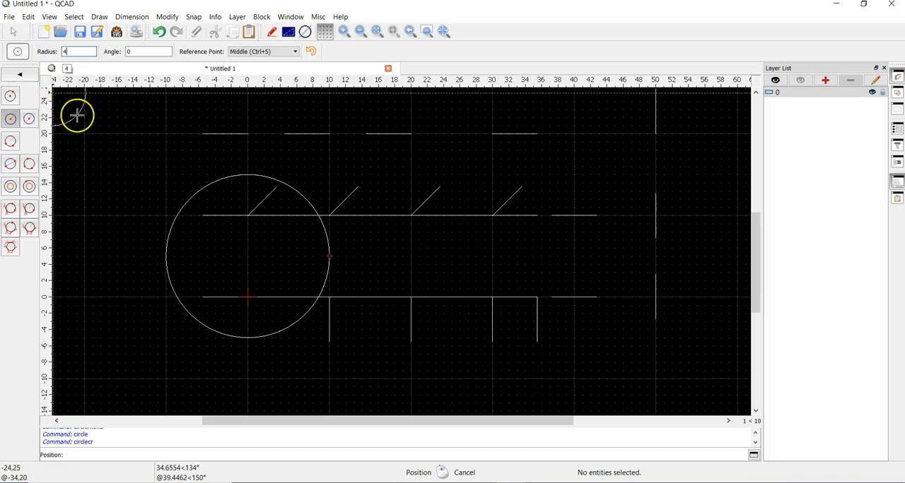
pyautogui.click(247, 256)
pyautogui.rightClick(334, 229)
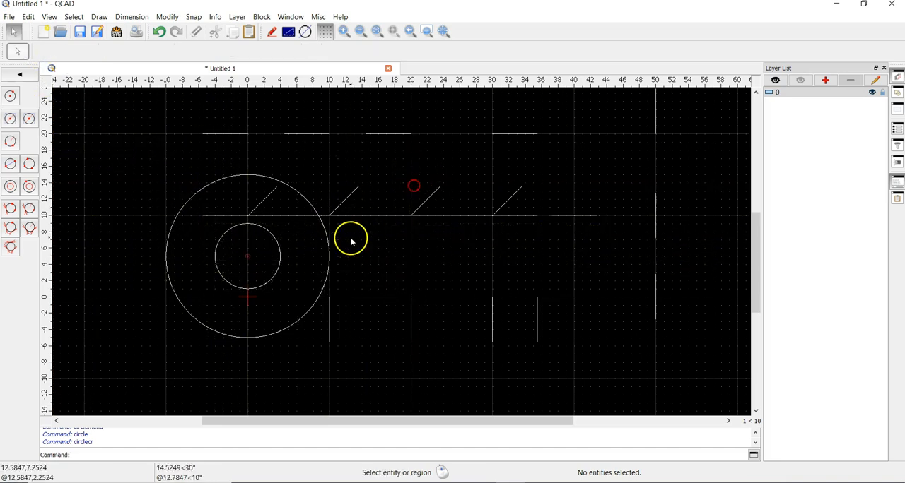
# - Draw two circles of diameter 8 centred at 0,5 and 8,5 using the center and diameter method
pyautogui.click(29, 120)
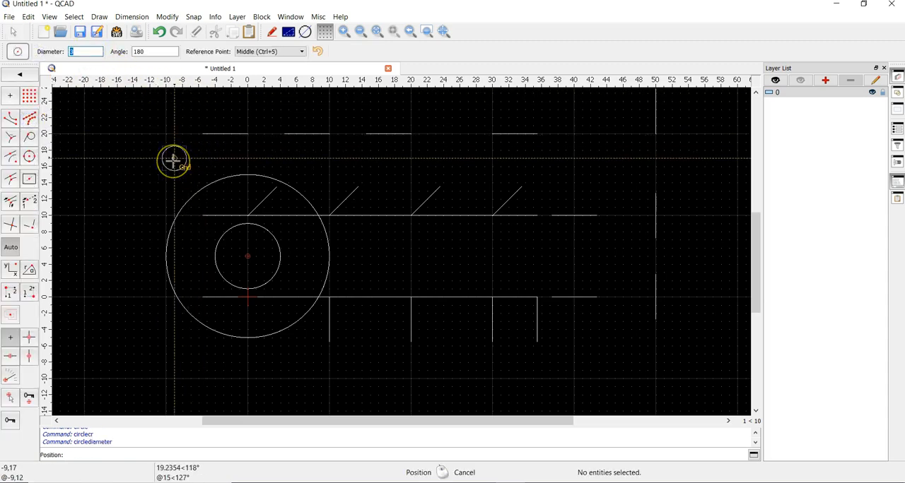
pyautogui.write('2')
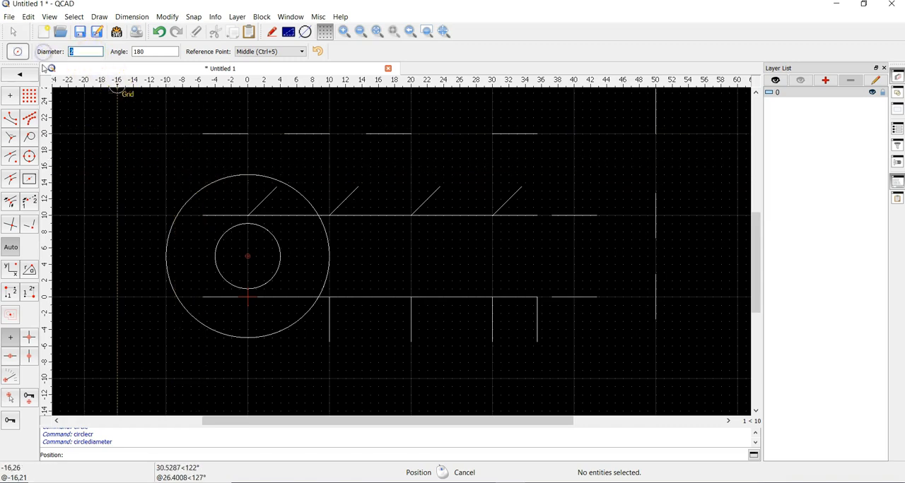
pyautogui.write('8')
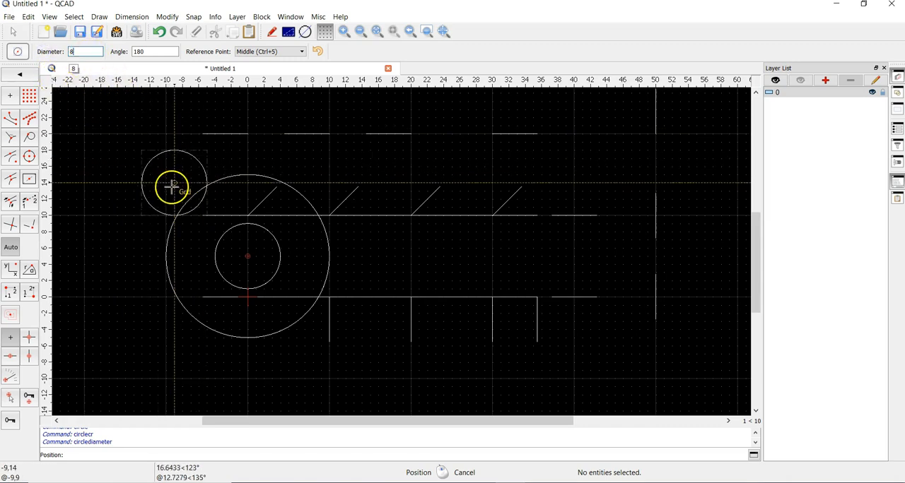
pyautogui.click(246, 254)
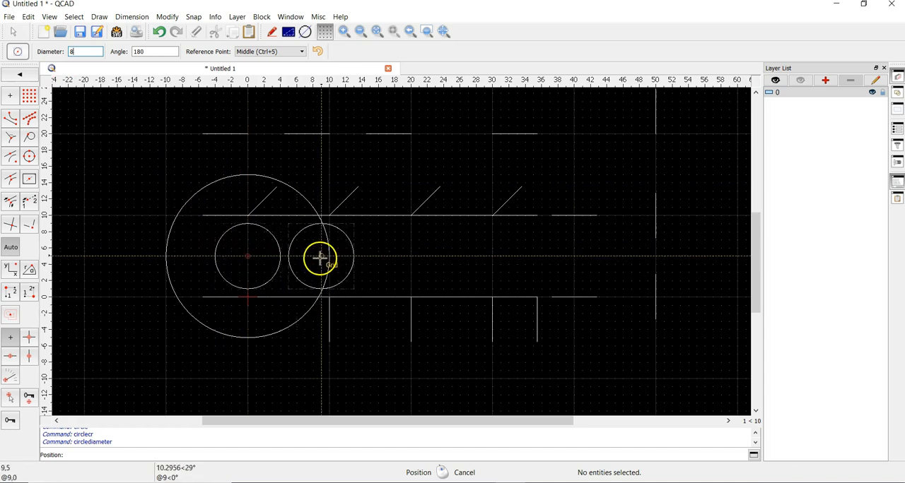
pyautogui.click(312, 256)
pyautogui.rightClick(452, 248)
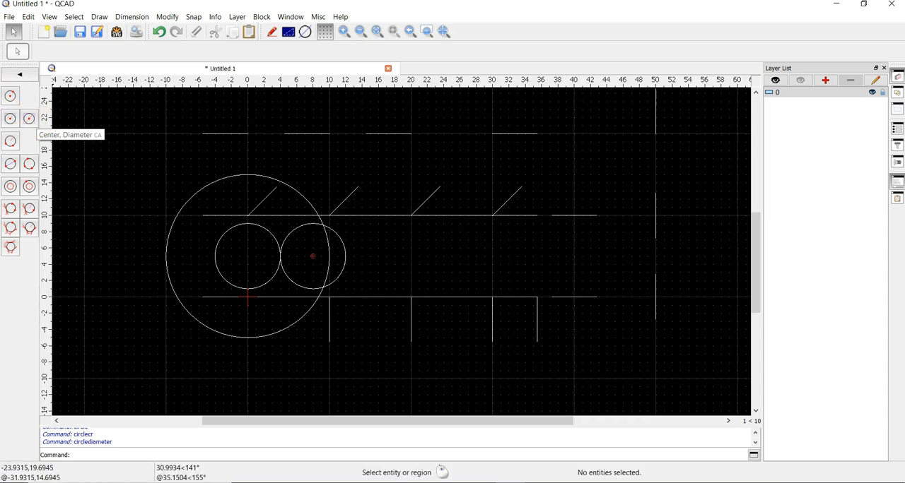
# - Draw a two-point circle with diametrically opposite points at 20,6 and 30,6
pyautogui.click(12, 168)
pyautogui.click(411, 246)
pyautogui.click(491, 248)
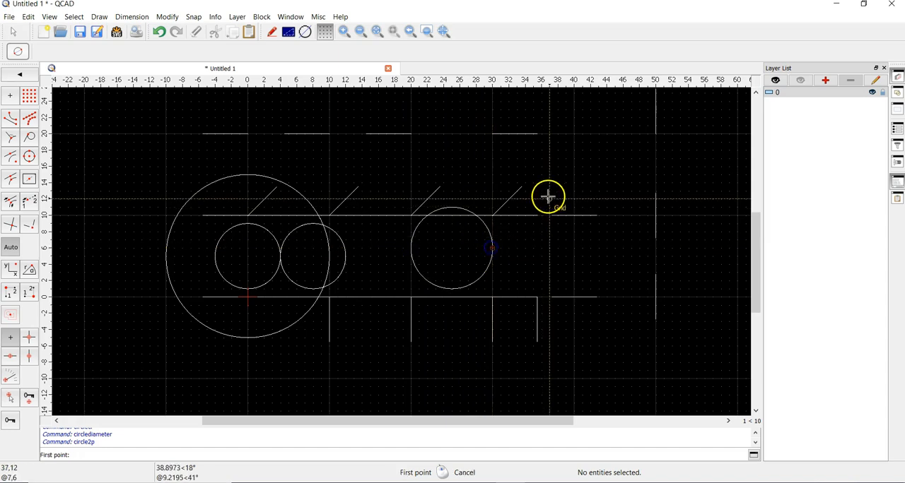
pyautogui.rightClick(547, 196)
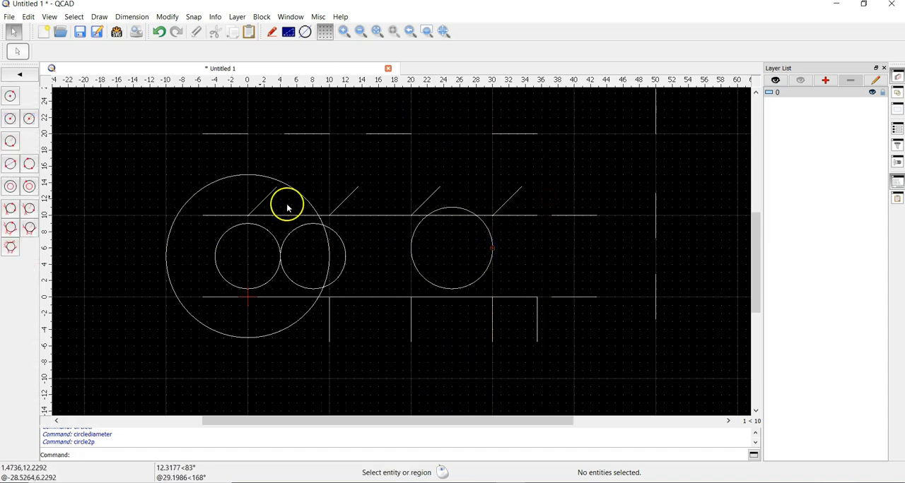
# - Fill the inside of the two-point circle with concentric circles spaced 0.5 apart down to its center
pyautogui.click(11, 188)
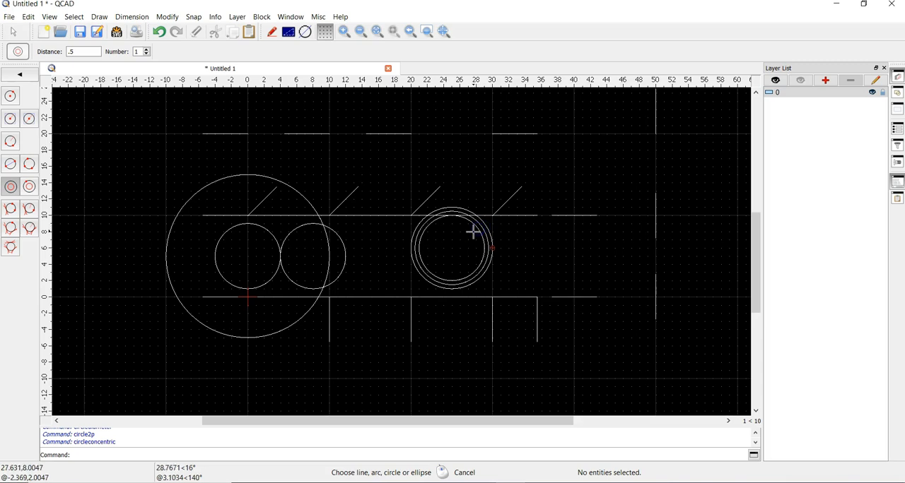
pyautogui.click(473, 232)
pyautogui.click(470, 232)
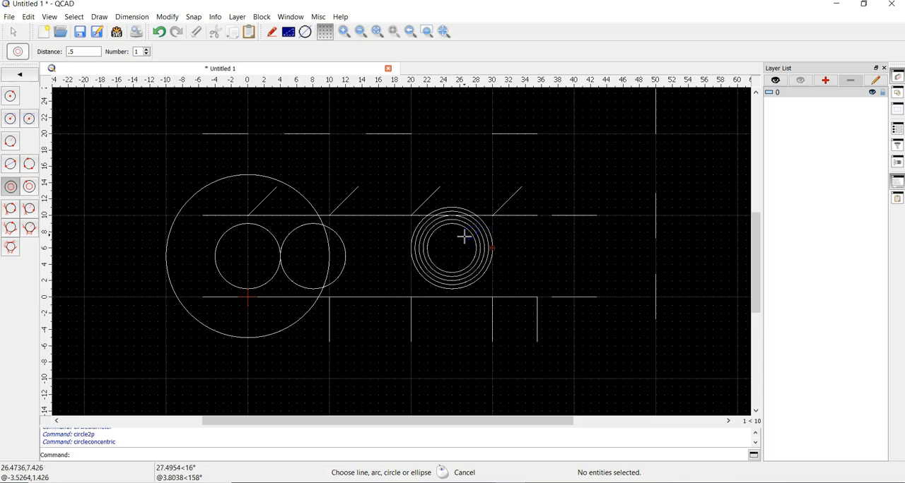
pyautogui.click(466, 235)
pyautogui.click(465, 235)
pyautogui.click(459, 239)
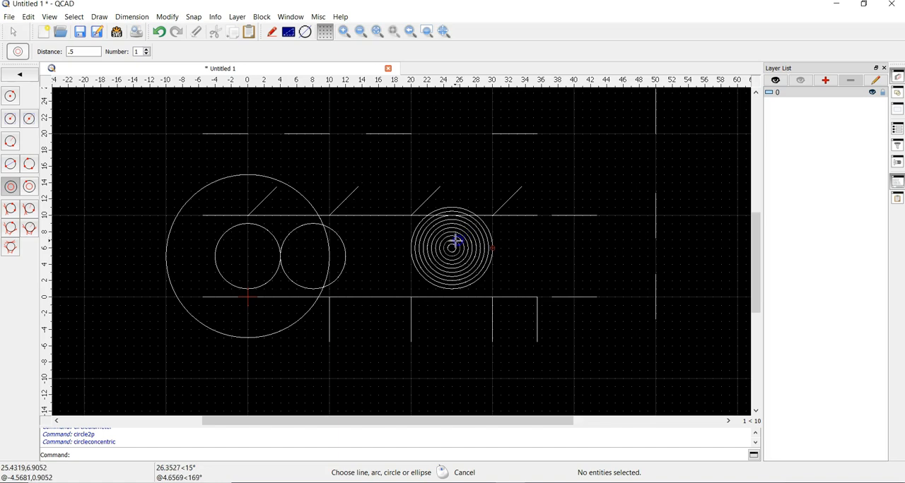
# - Add concentric circles at a distance of 0.5 outward around the two-point circle
pyautogui.click(487, 234)
pyautogui.click(498, 232)
pyautogui.click(499, 233)
pyautogui.click(509, 234)
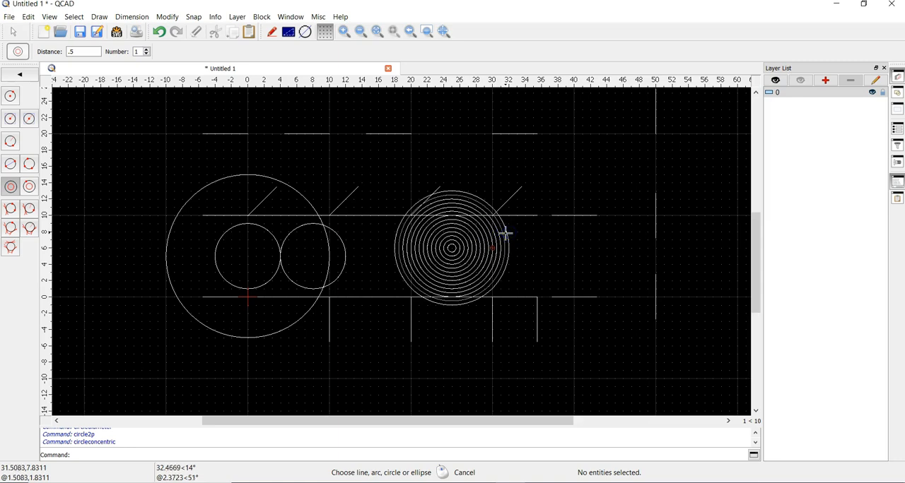
pyautogui.click(509, 230)
pyautogui.click(513, 232)
pyautogui.click(514, 229)
# - Set the concentric distance to 2 and add larger circles around the outside of the concentric set
pyautogui.moveTo(90, 52); pyautogui.dragTo(33, 51)
pyautogui.write('2')
pyautogui.click(487, 195)
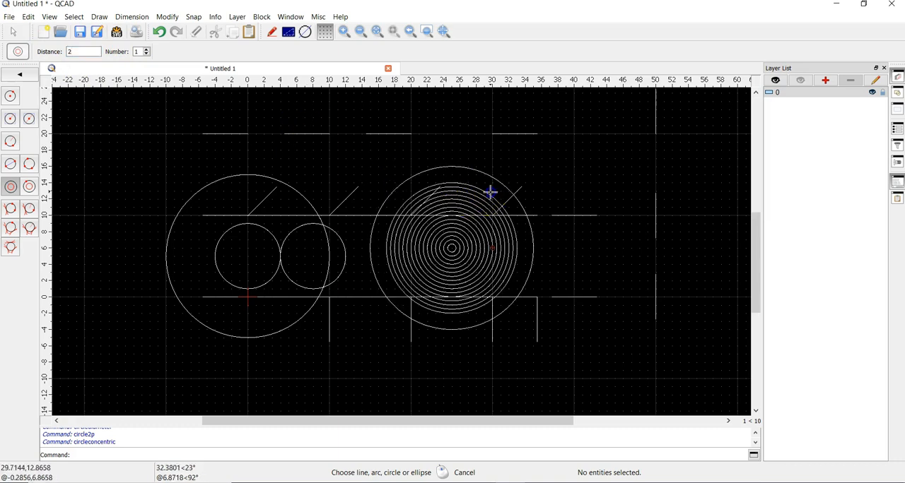
pyautogui.click(519, 170)
pyautogui.click(487, 197)
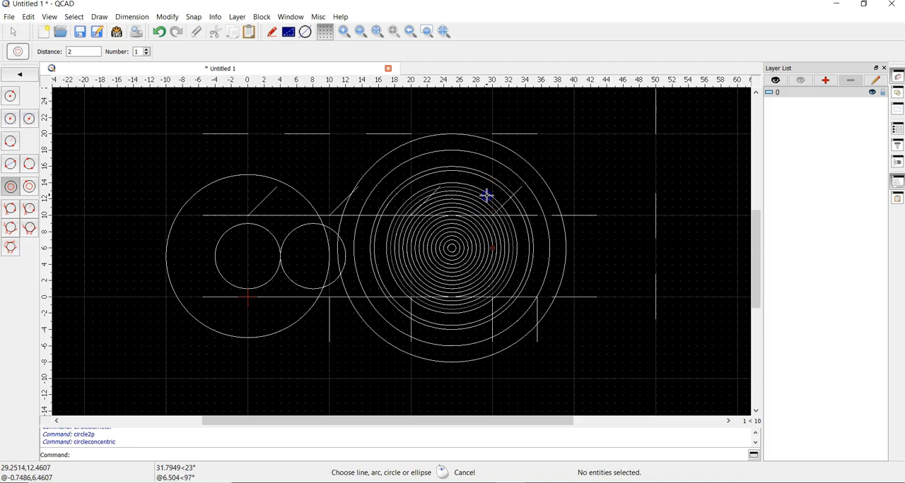
pyautogui.click(506, 179)
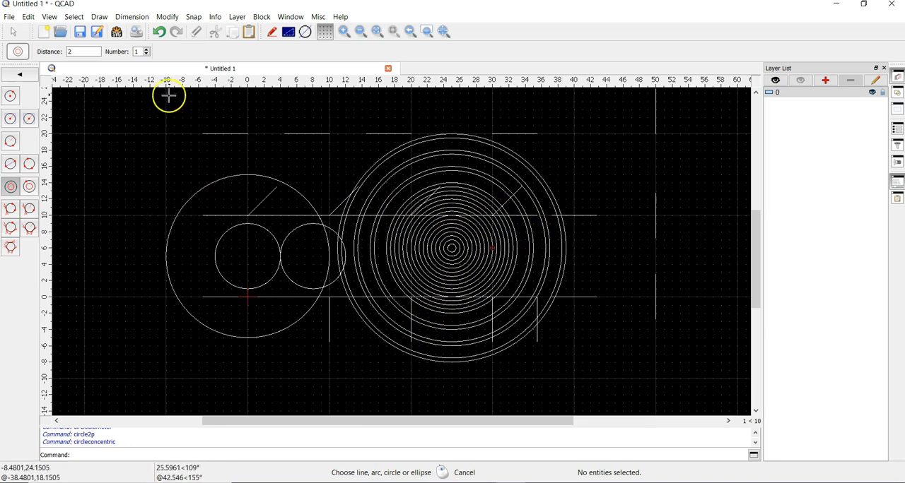
# - End the concentric circle command and delete all lines and circles from the drawing
pyautogui.click(19, 74)
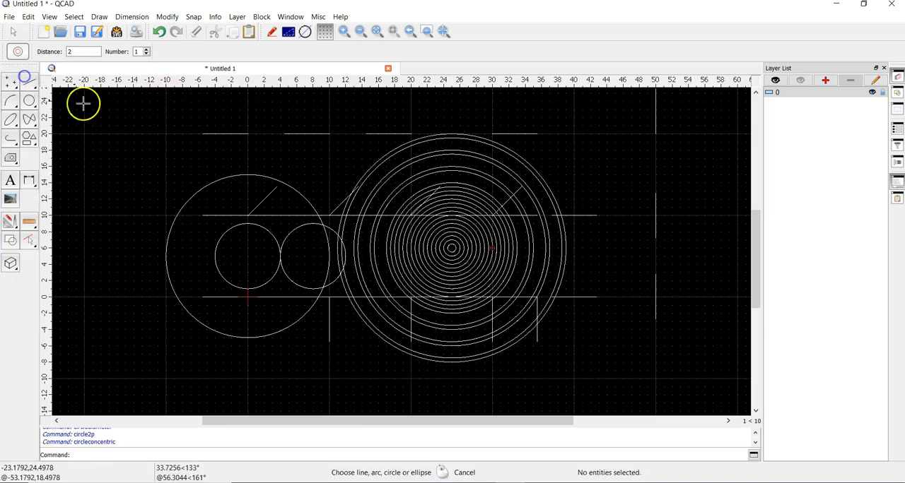
pyautogui.rightClick(122, 110)
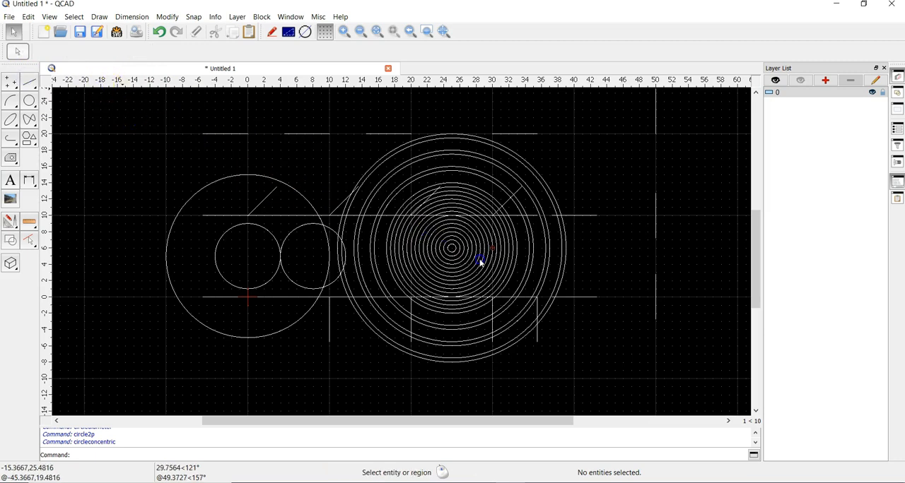
pyautogui.moveTo(710, 375); pyautogui.dragTo(212, 112)
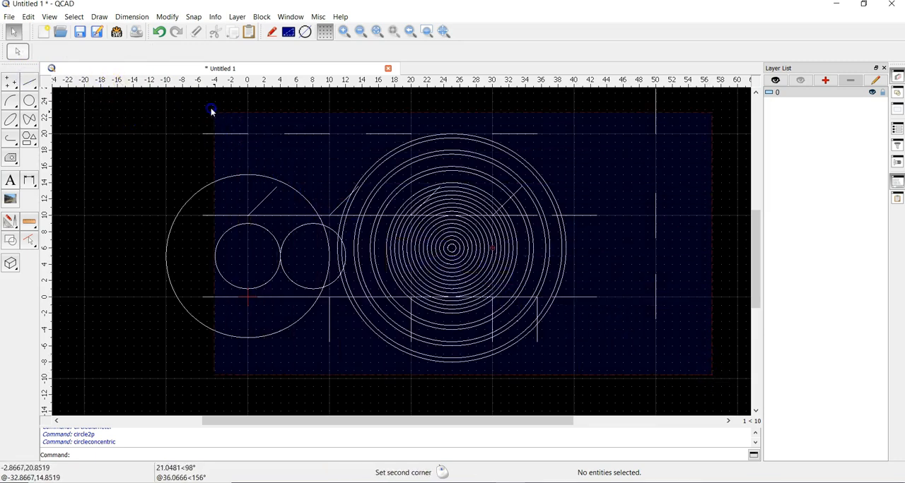
pyautogui.moveTo(118, 65); pyautogui.dragTo(119, 66)
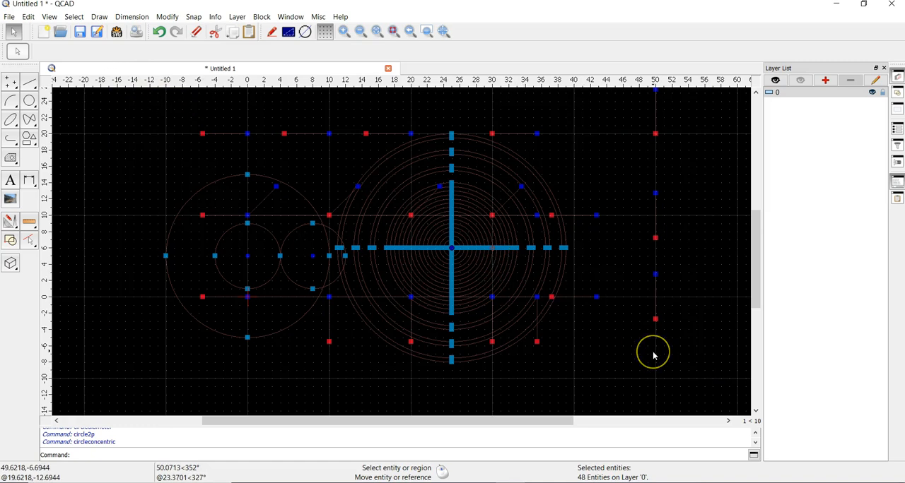
pyautogui.press('Delete')
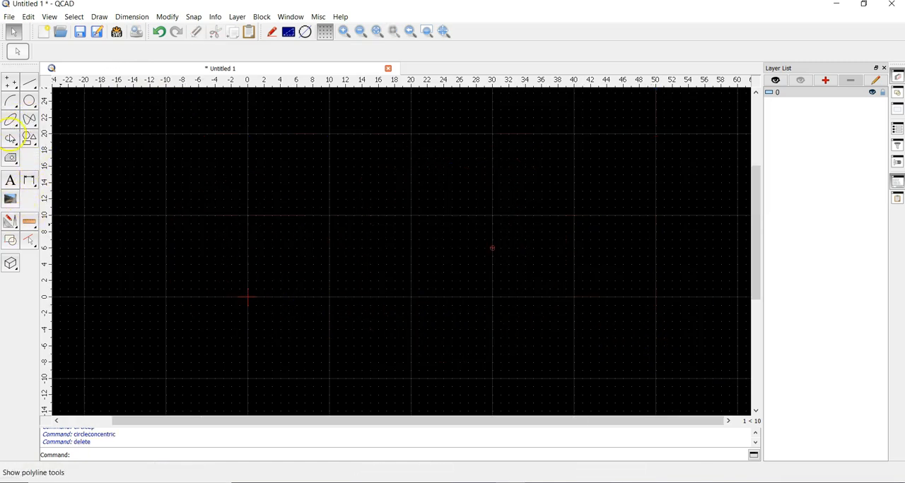
# - Draw an 8-corner polygon by the side-to-side method, with opposite side midpoints at 0,10 and 10,10
pyautogui.click(29, 140)
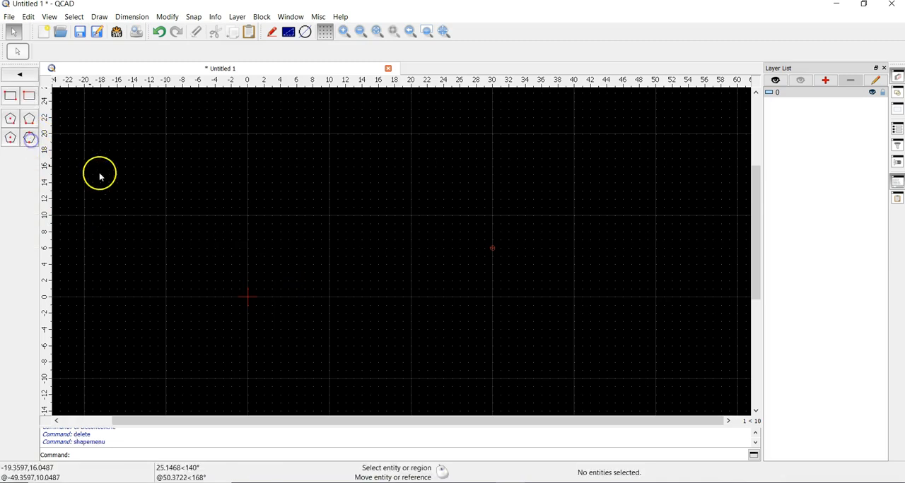
pyautogui.click(30, 140)
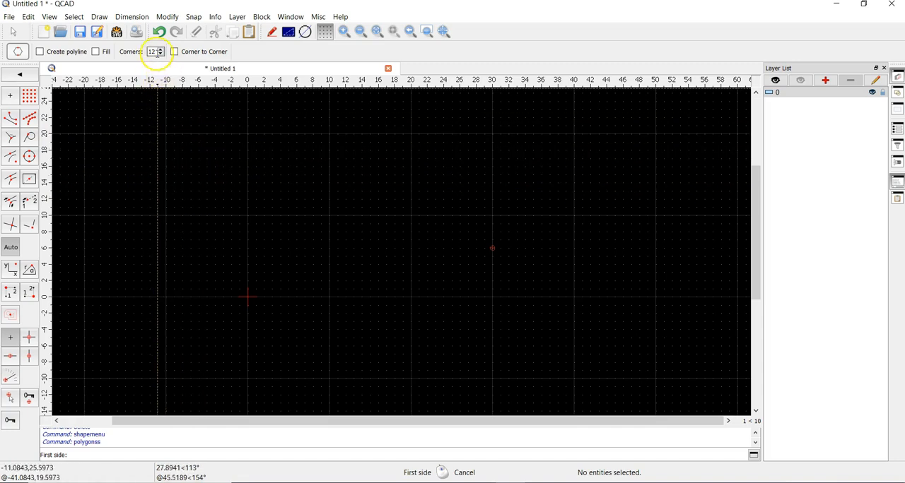
pyautogui.write('8')
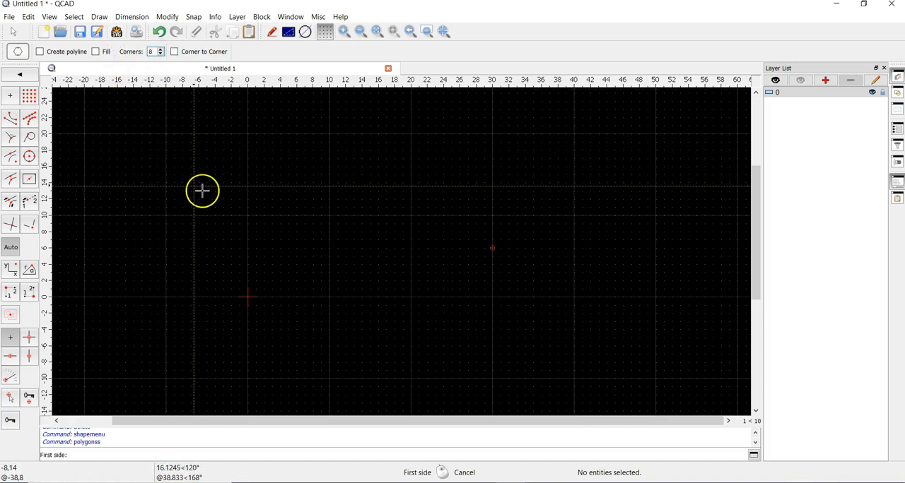
pyautogui.click(248, 216)
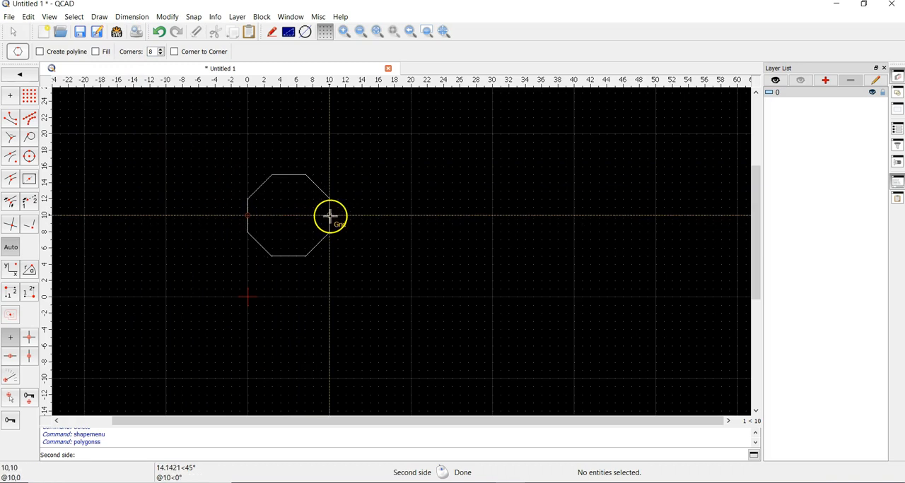
pyautogui.click(329, 216)
pyautogui.rightClick(433, 192)
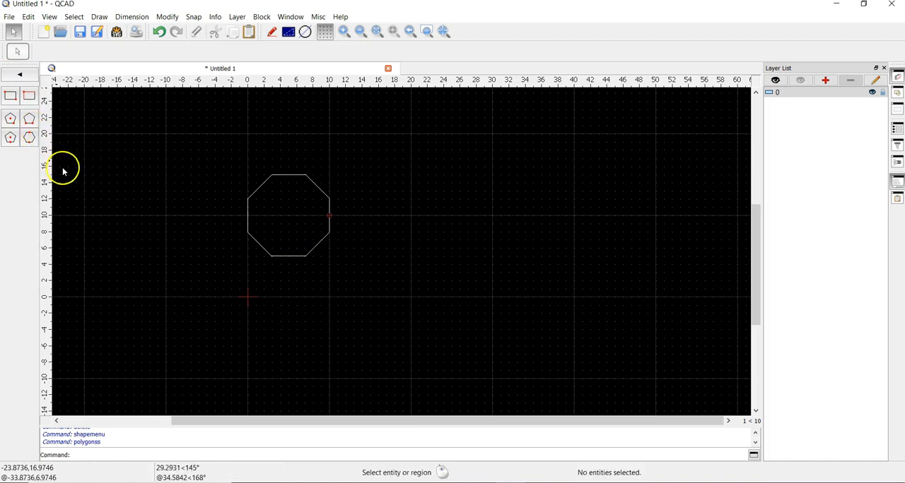
# - Draw a 4-corner polygon from the two end points of one side, at 20,0 and 30,0
pyautogui.click(29, 131)
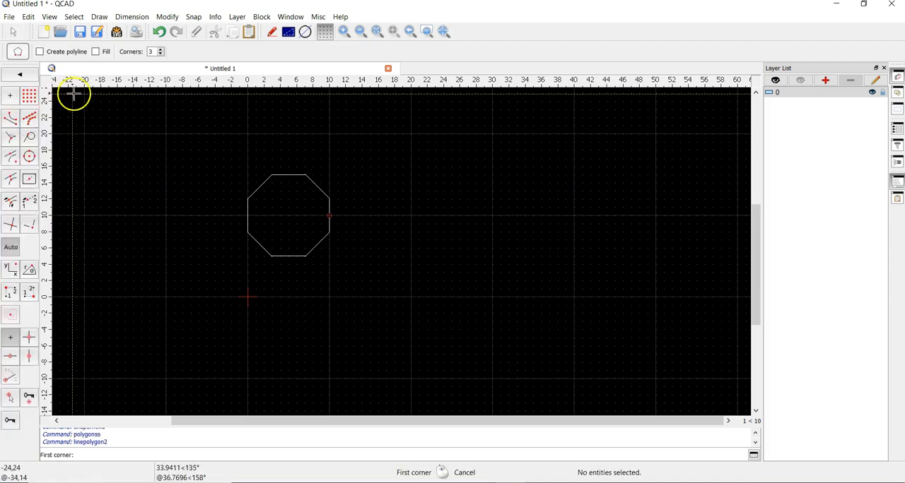
pyautogui.click(162, 49)
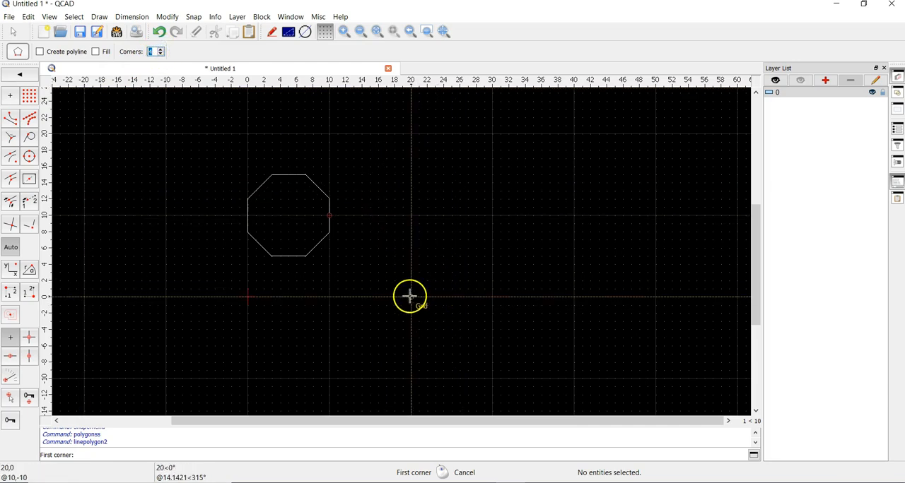
pyautogui.click(411, 298)
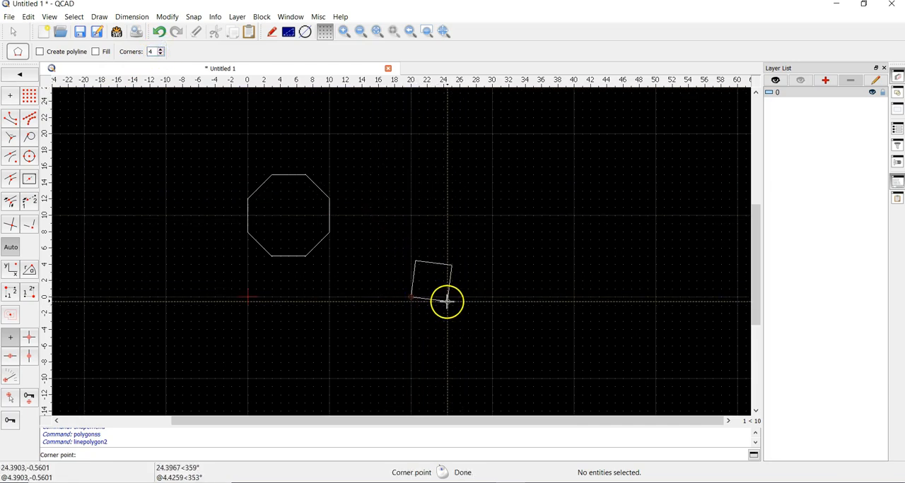
pyautogui.click(491, 298)
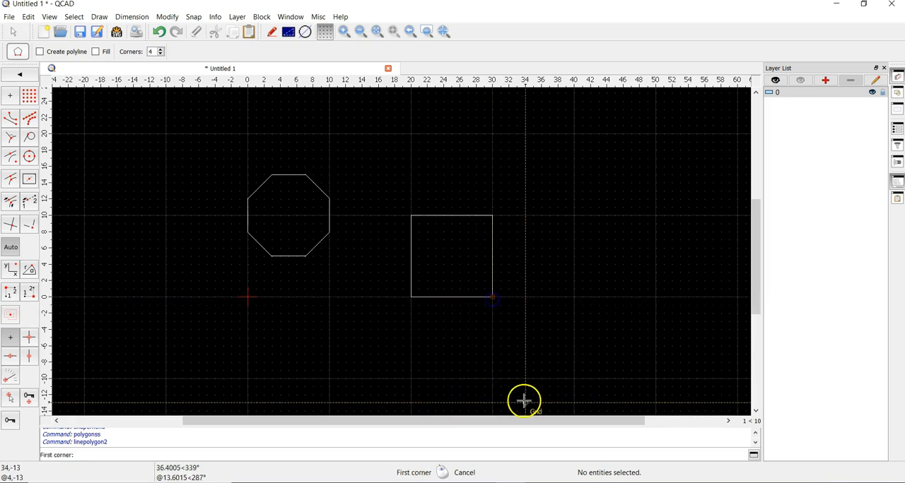
# - Draw a 5-corner polygon from the two end points of one side, at 40,0 and 40,10
pyautogui.click(161, 53)
pyautogui.click(571, 297)
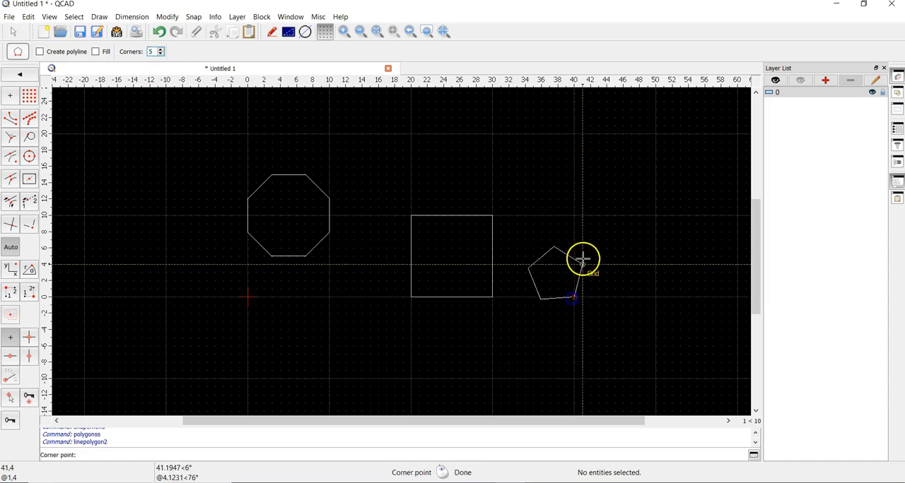
pyautogui.click(573, 214)
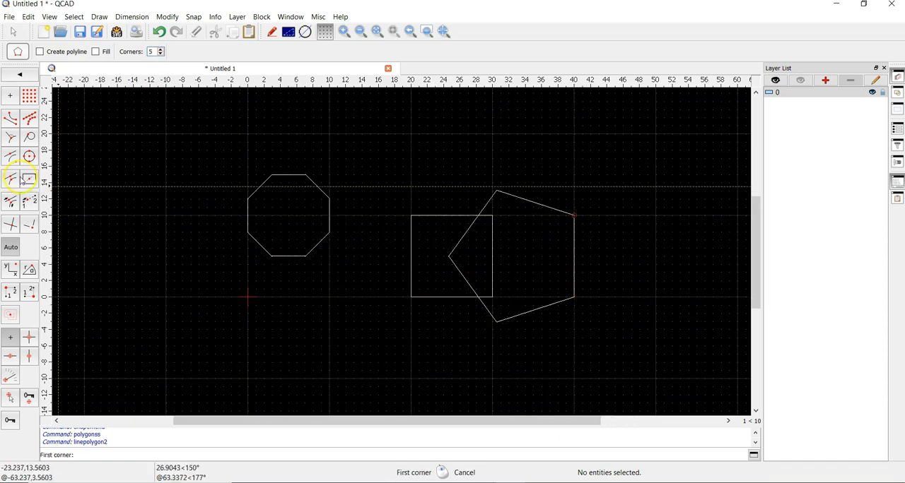
# - Draw a 3-corner polygon by center and corner, centred at 0,0 with a corner at 3,-5
pyautogui.click(20, 74)
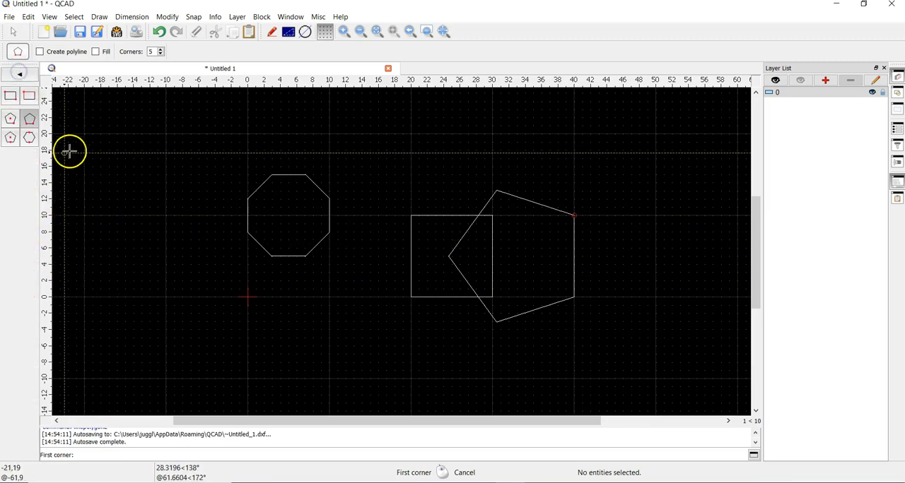
pyautogui.click(15, 126)
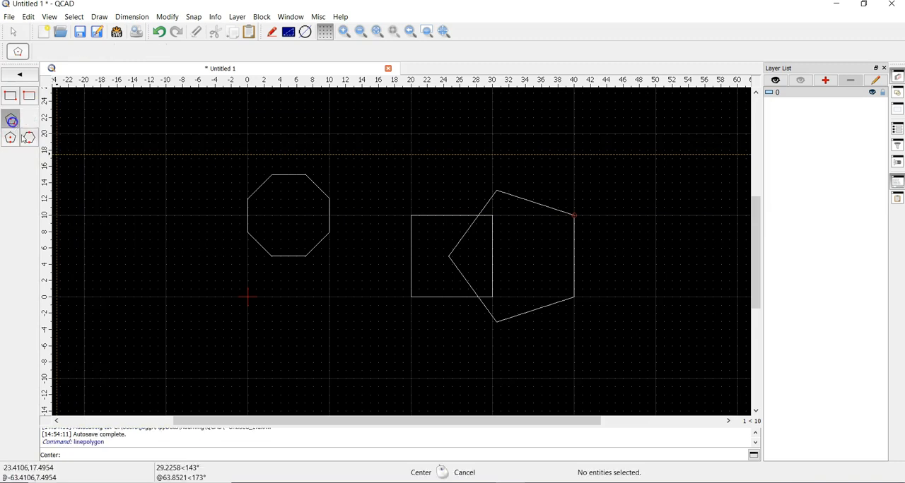
pyautogui.click(247, 297)
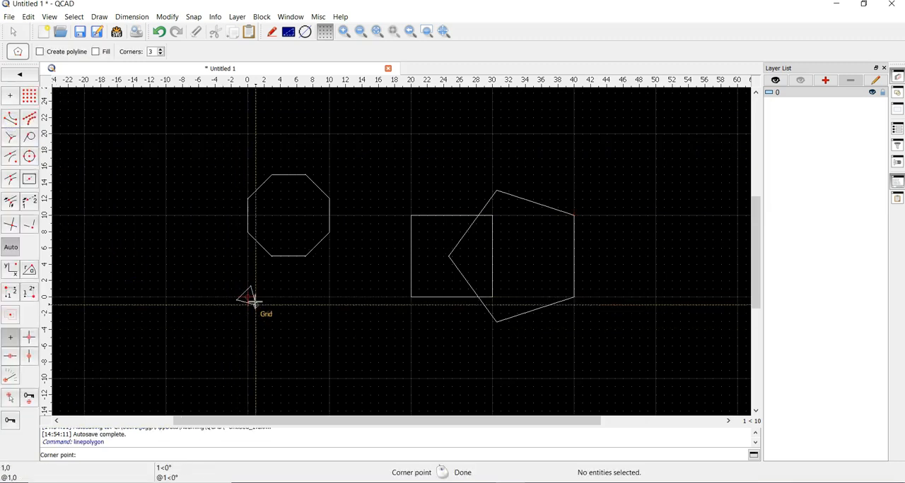
pyautogui.click(272, 337)
# - Draw a 3-corner polygon by center and middle of side, centred at 10,20 with the side midpoint at 13,16
pyautogui.click(19, 74)
pyautogui.click(10, 137)
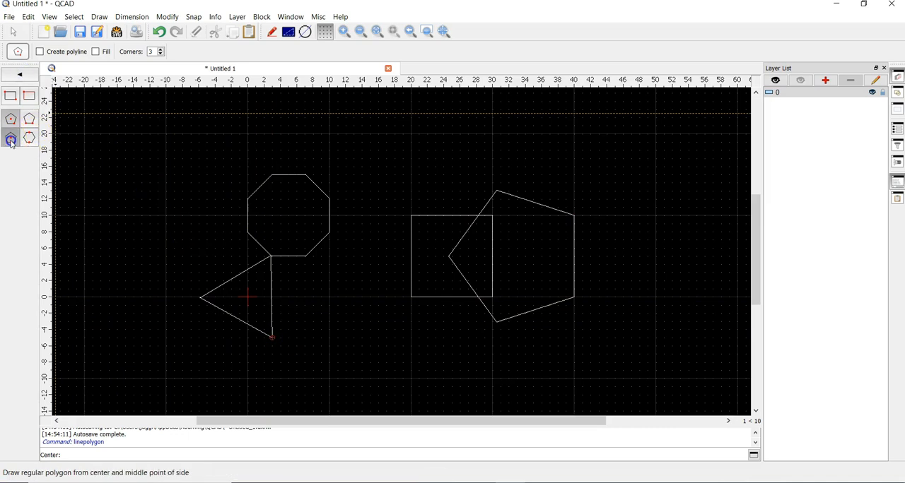
pyautogui.click(12, 143)
pyautogui.click(330, 134)
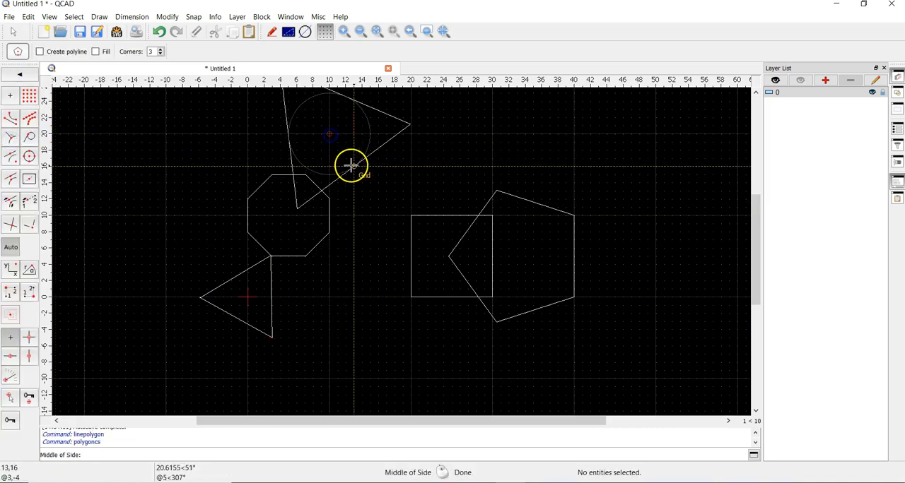
pyautogui.click(351, 166)
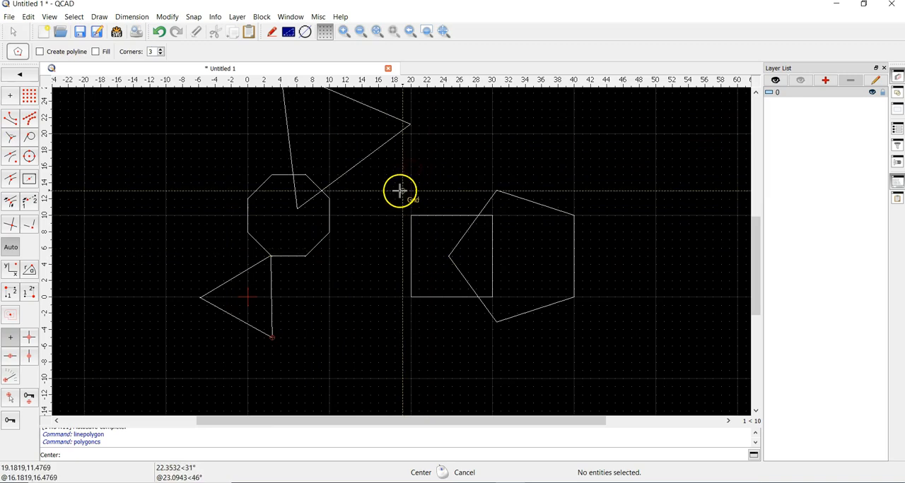
pyautogui.rightClick(429, 188)
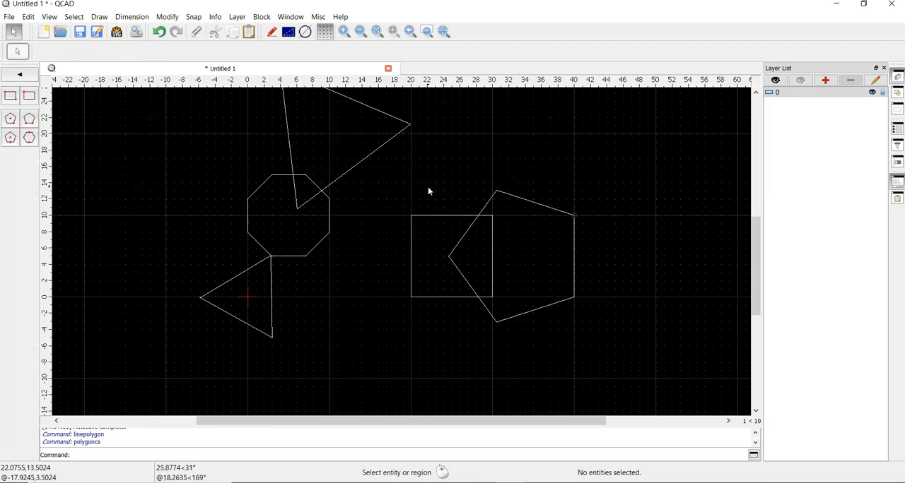